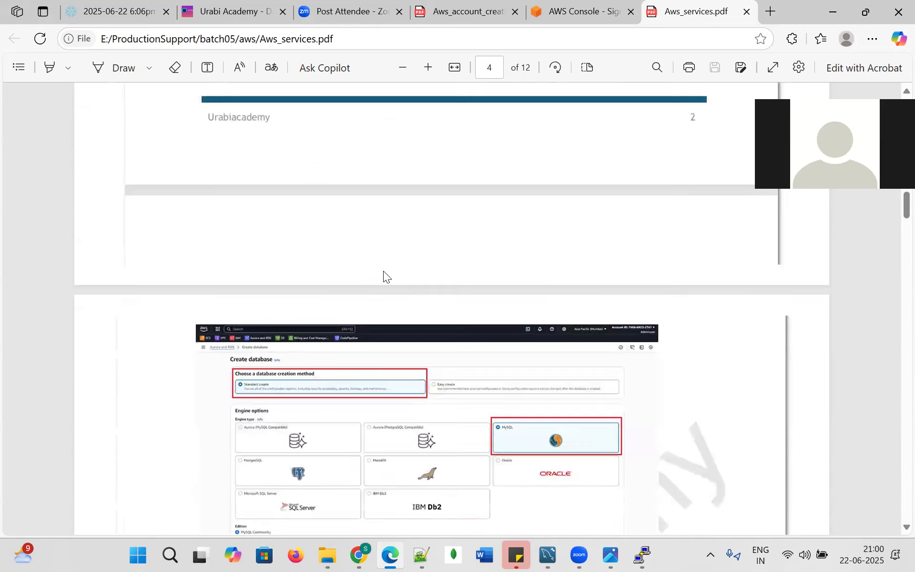
scroll(300, 244, "down", 2)
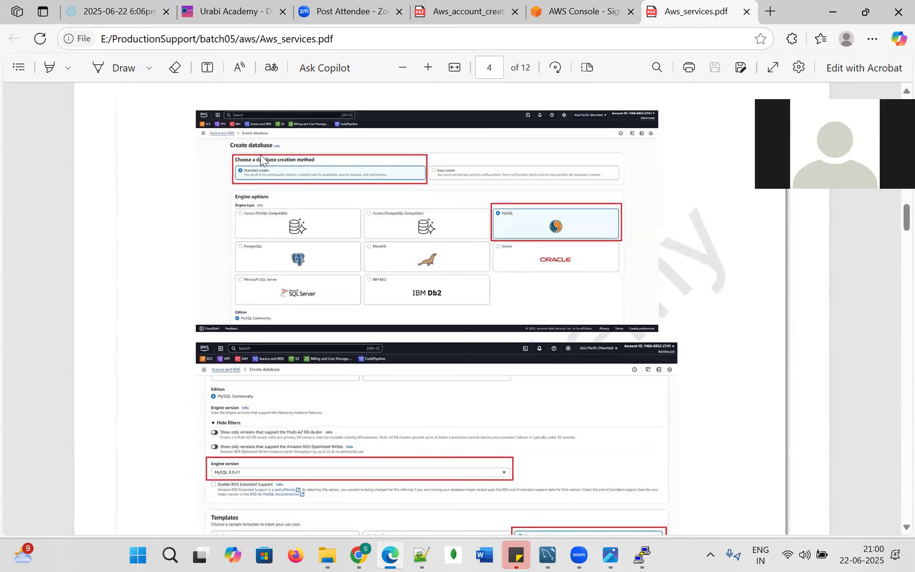
Scroll the PDF past the Create database screenshots to page 8's 'Step-by-Step: Create an IAM Policy'.
scroll(261, 160, "up", 3)
scroll(414, 318, "down", 3)
scroll(237, 305, "down", 5)
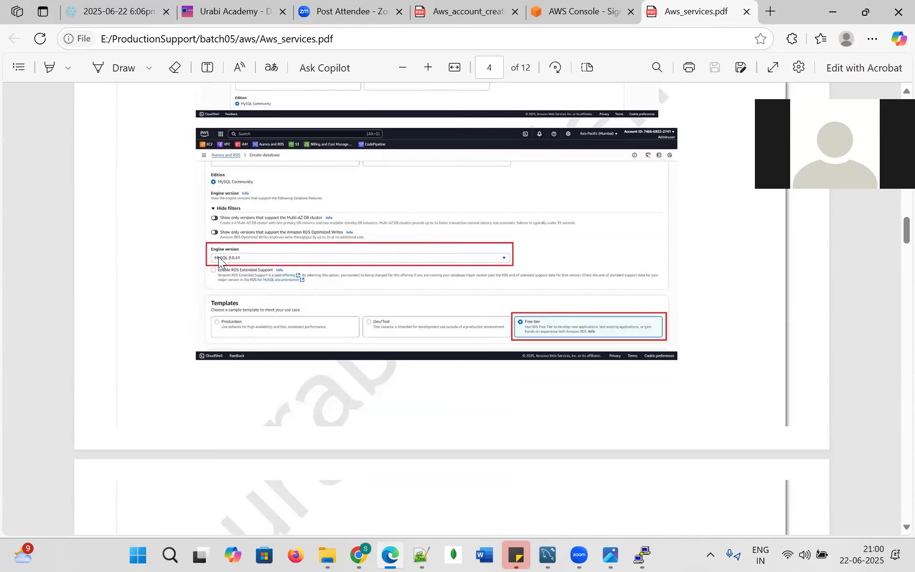
scroll(218, 256, "down", 10)
scroll(405, 285, "down", 4)
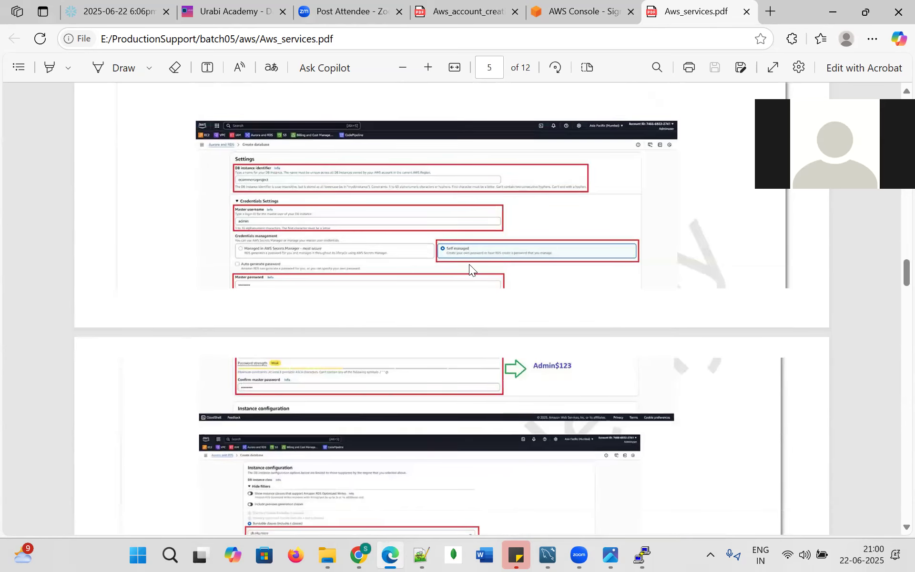
scroll(429, 264, "down", 3)
scroll(409, 227, "down", 3)
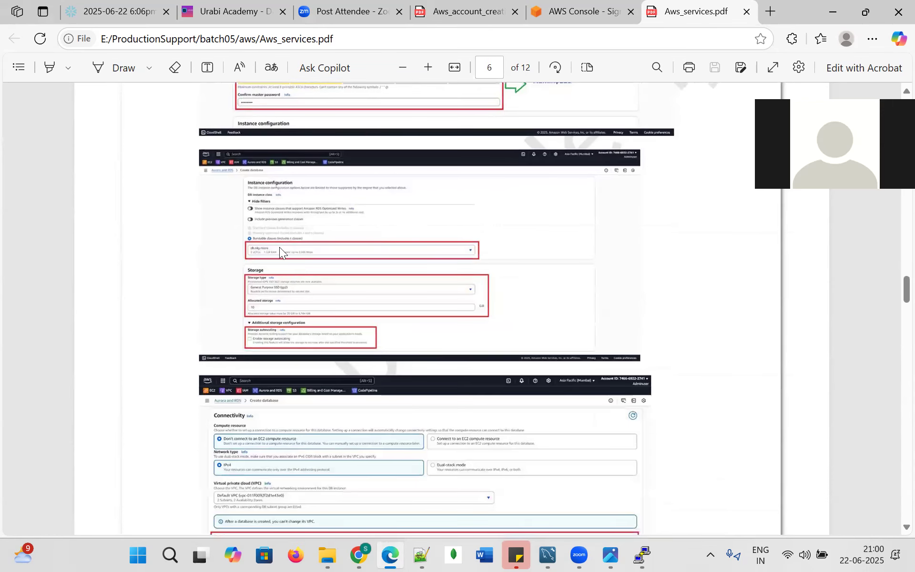
scroll(291, 267, "down", 4)
scroll(280, 293, "down", 3)
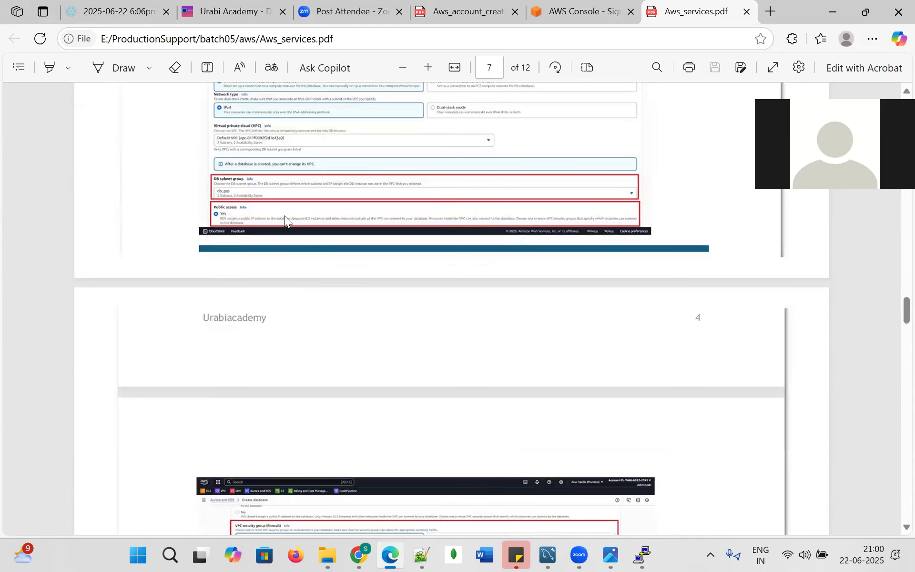
scroll(250, 217, "down", 1)
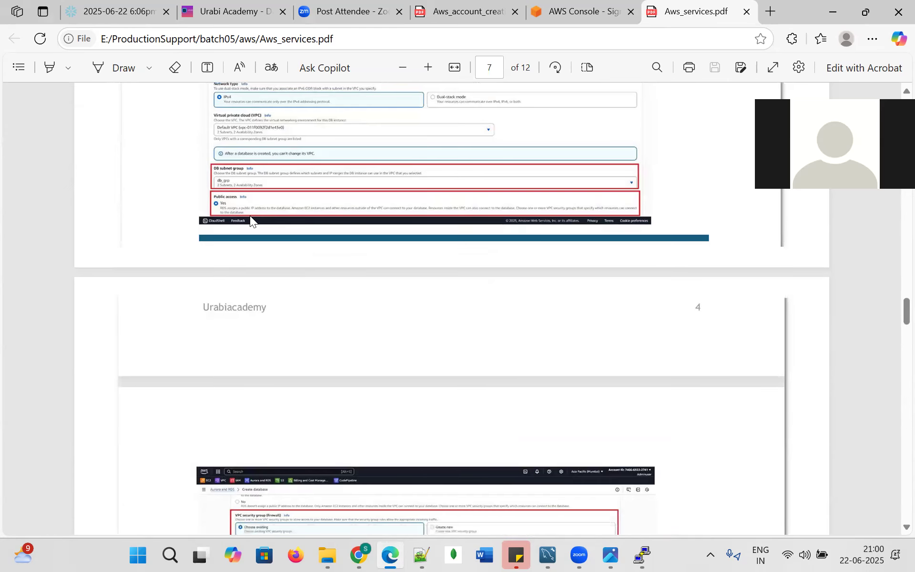
scroll(250, 216, "down", 7)
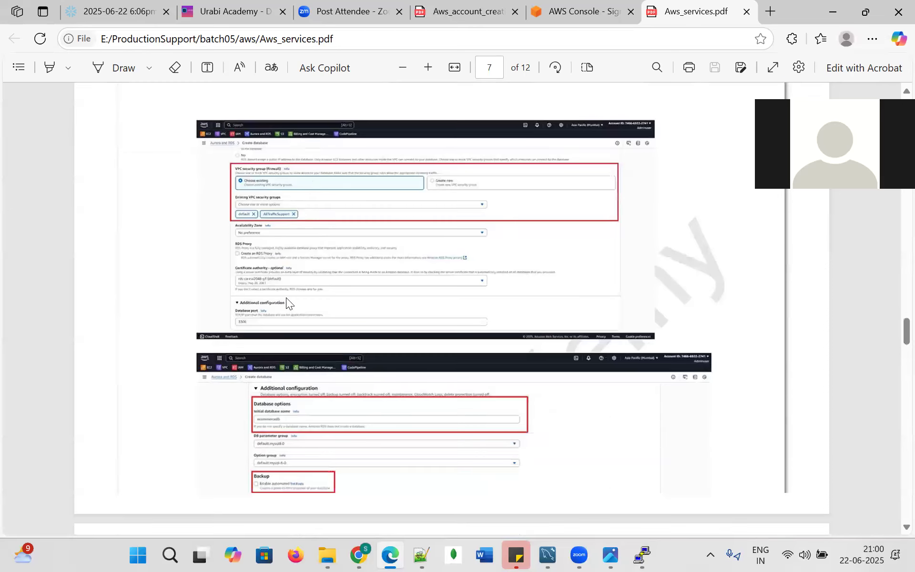
scroll(286, 293, "down", 3)
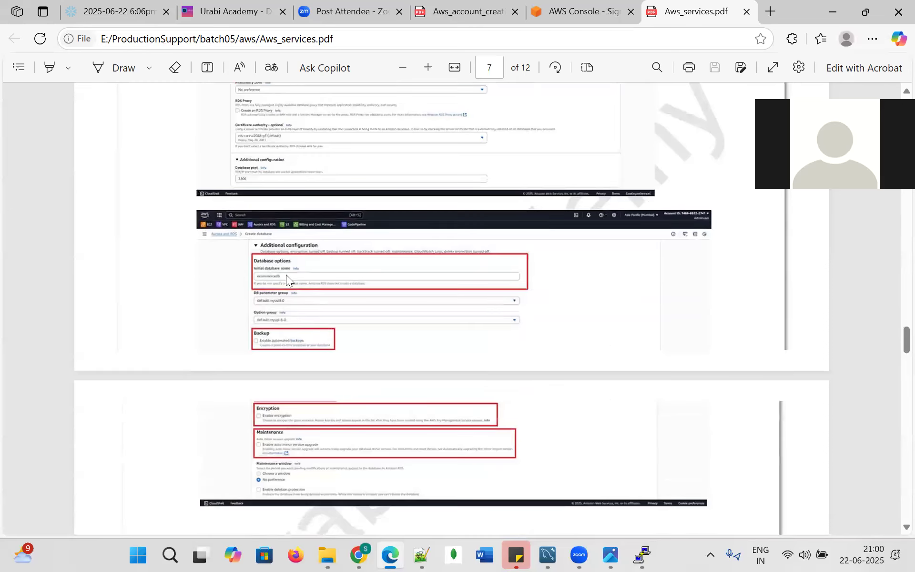
scroll(307, 275, "down", 2)
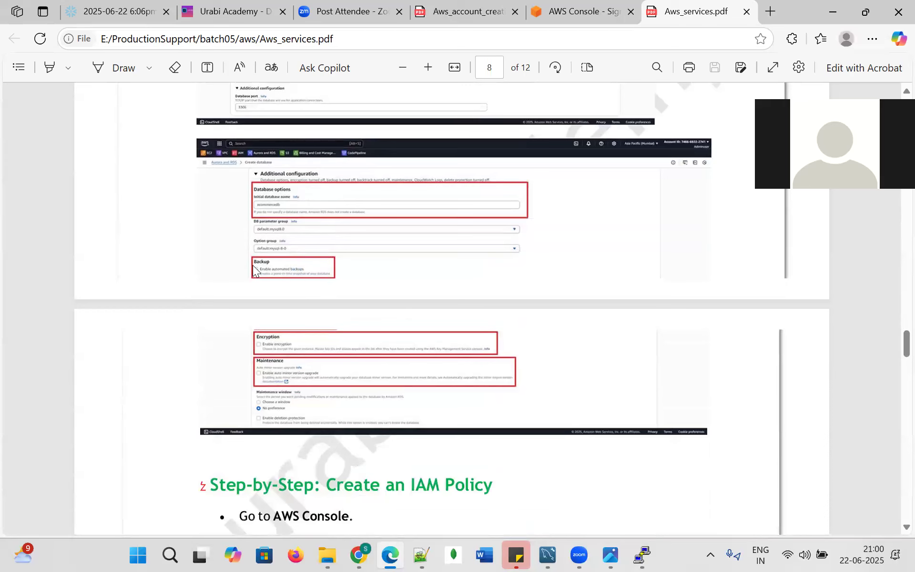
scroll(260, 267, "down", 3)
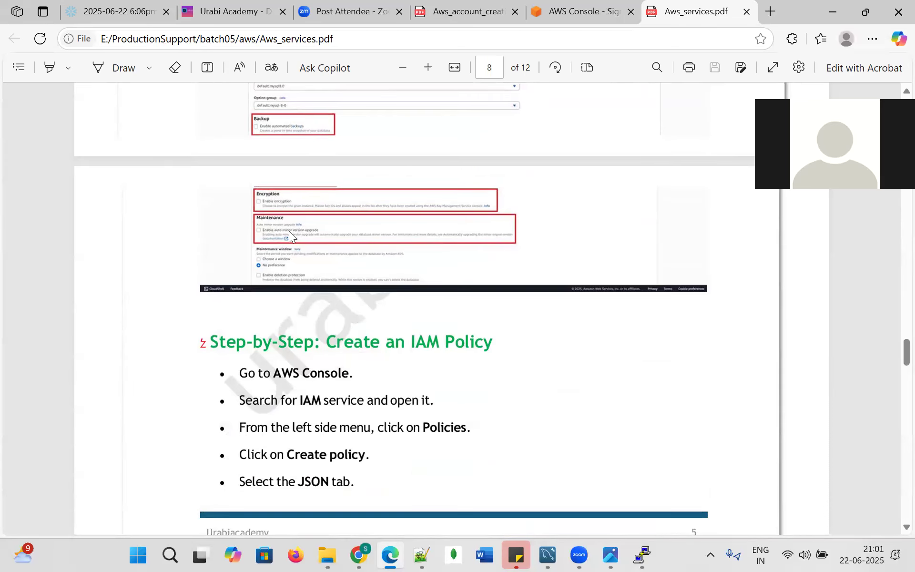
In the AWS console, show the Monitoring graphs for the batch_05_sample instance.
left_click(359, 555)
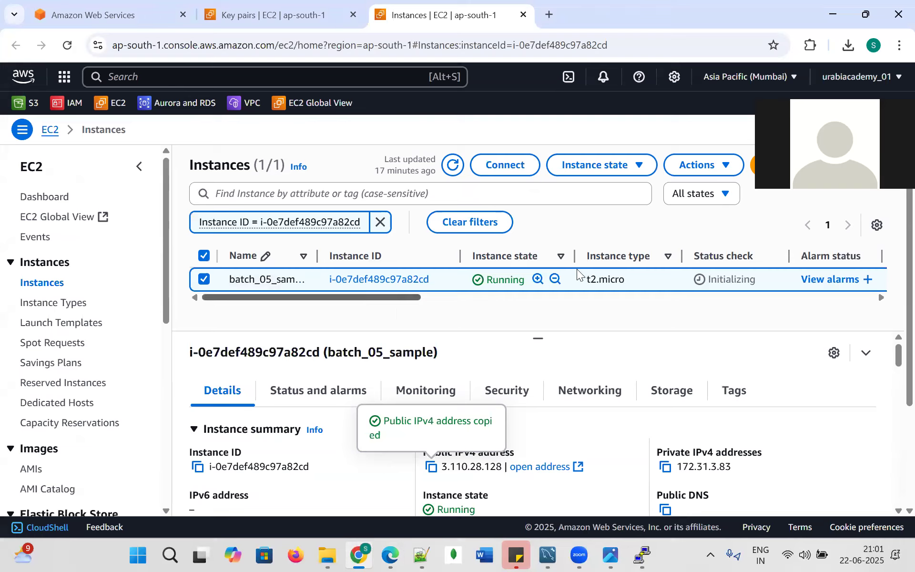
left_click_drag(403, 298, 257, 356)
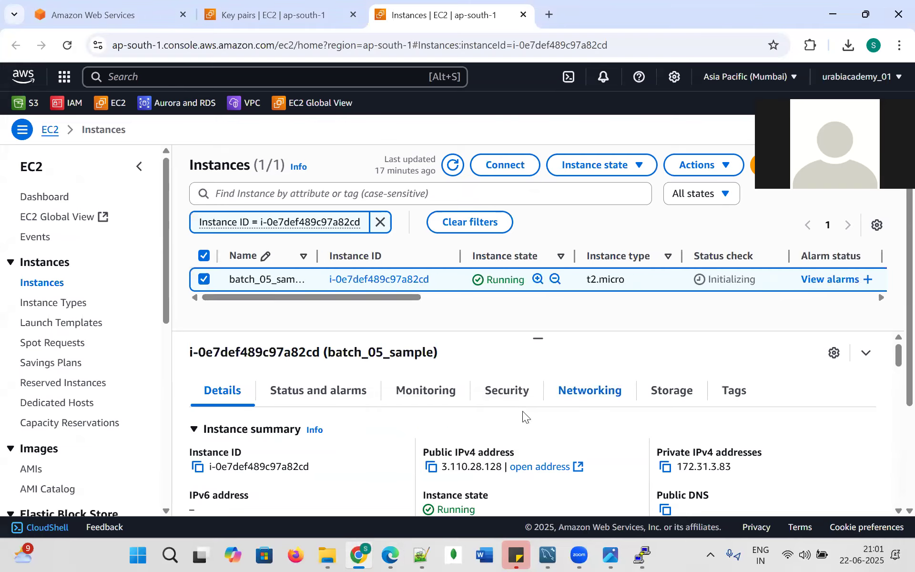
left_click(427, 392)
scroll(417, 417, "down", 5)
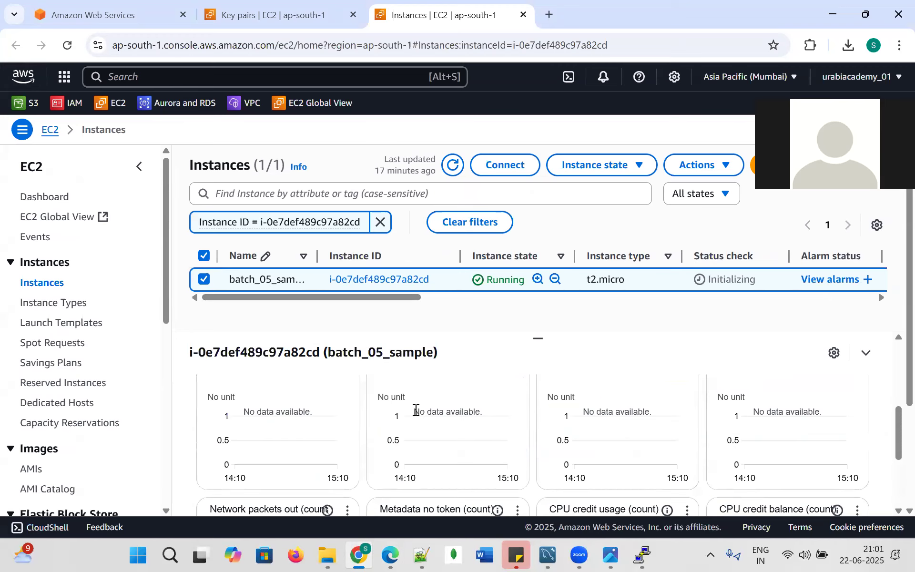
scroll(420, 424, "up", 3)
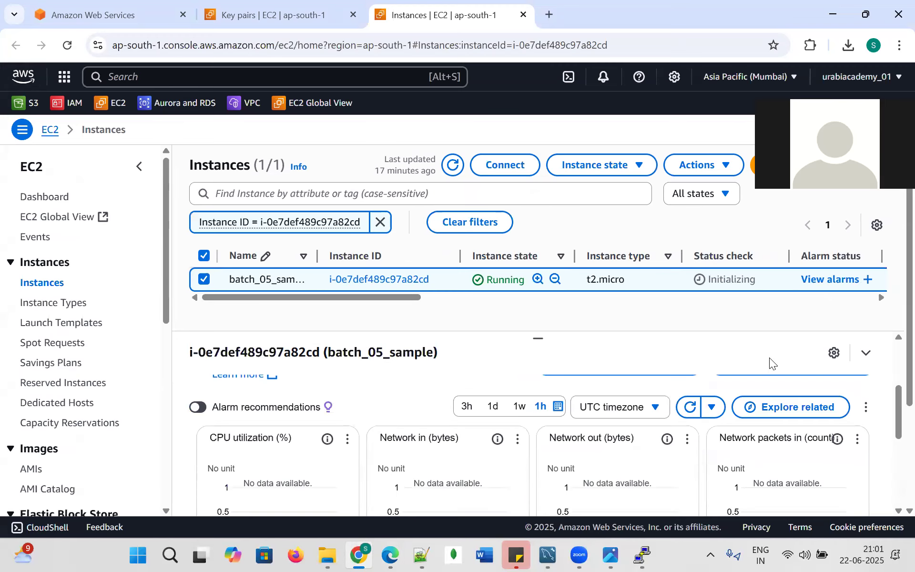
Collapse and re-expand the instance details panel, then bring up the Instance state options.
left_click(866, 355)
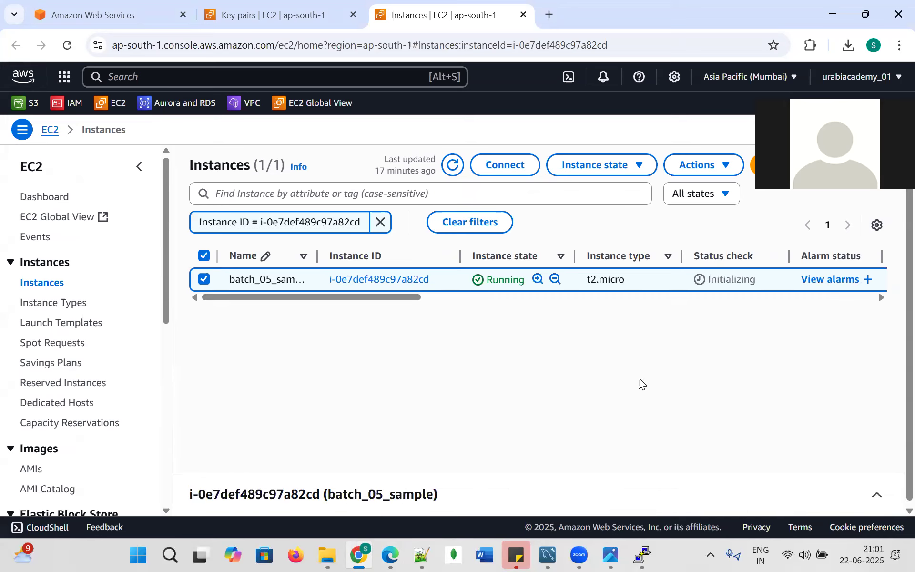
left_click(877, 495)
scroll(452, 455, "down", 2)
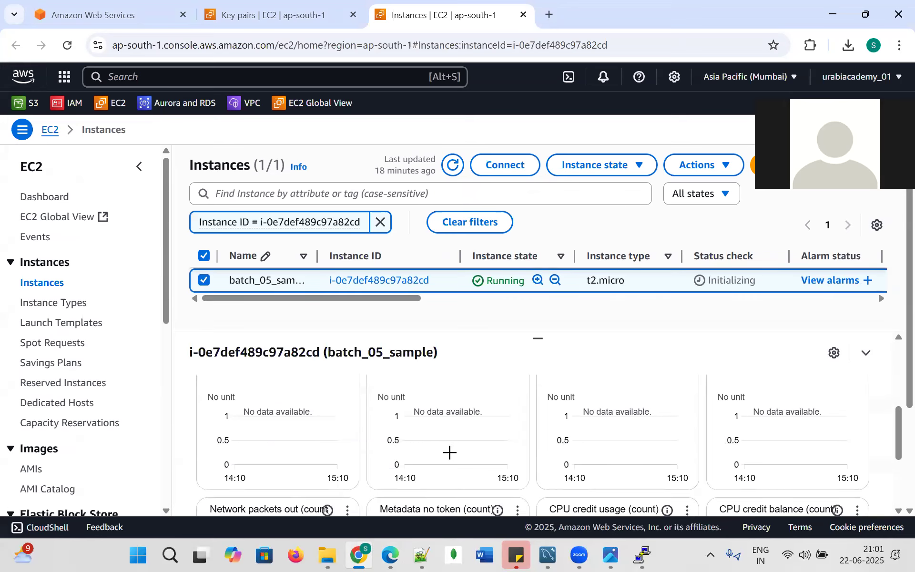
scroll(446, 450, "up", 1)
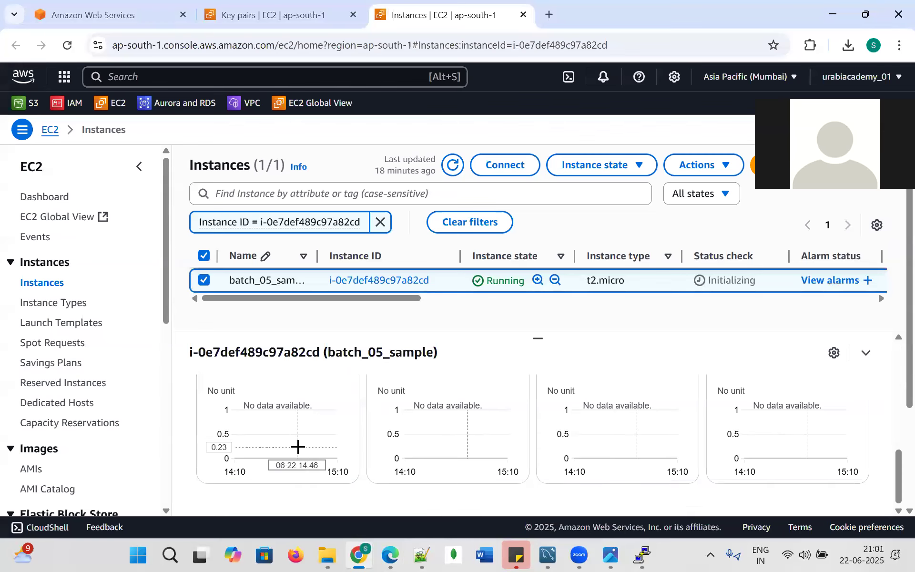
scroll(630, 429, "down", 1)
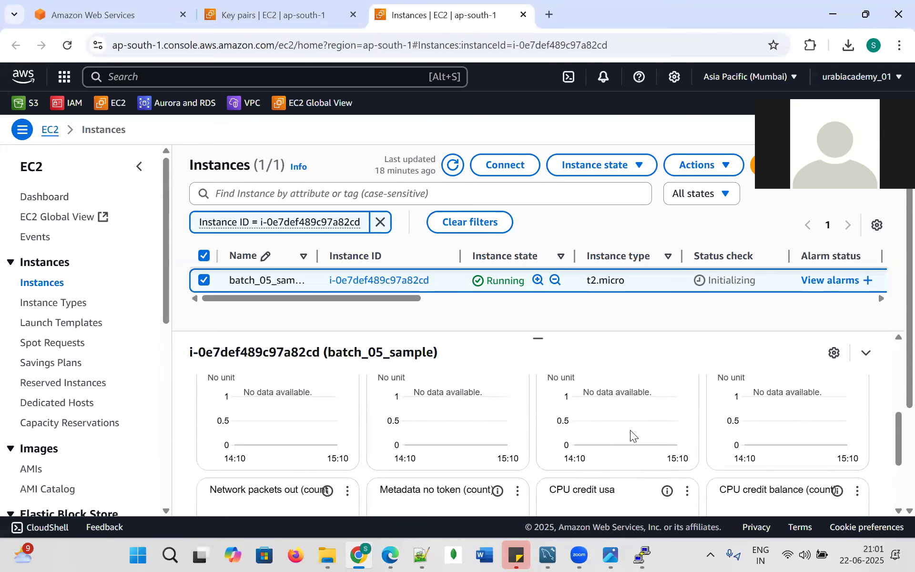
scroll(634, 428, "up", 5)
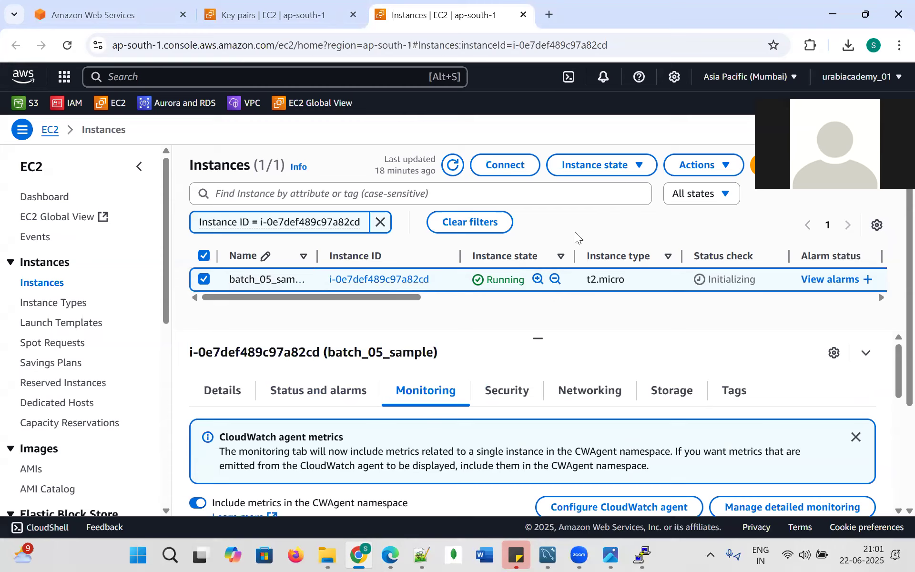
left_click(639, 171)
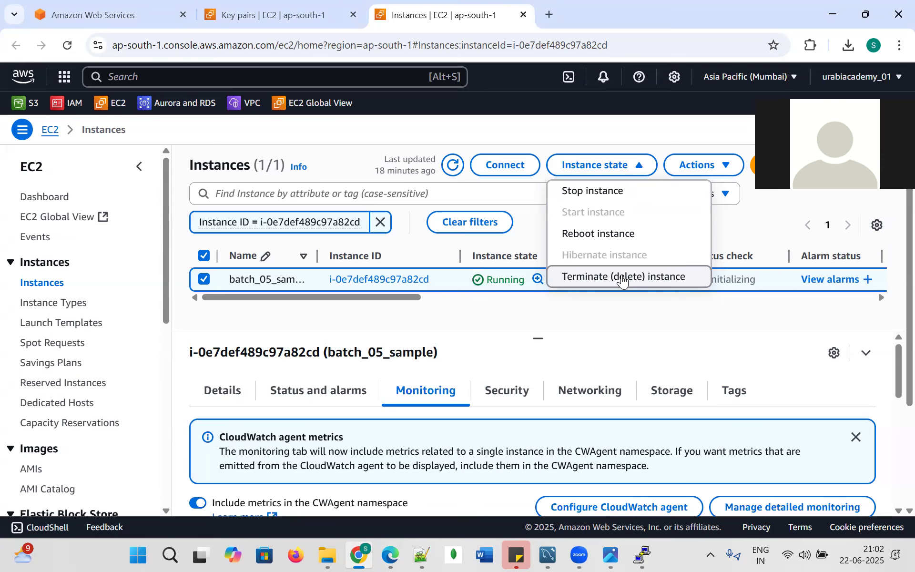
Terminate the batch_05_sample instance, then search 'rds' and go to the Aurora and RDS dashboard.
left_click(622, 277)
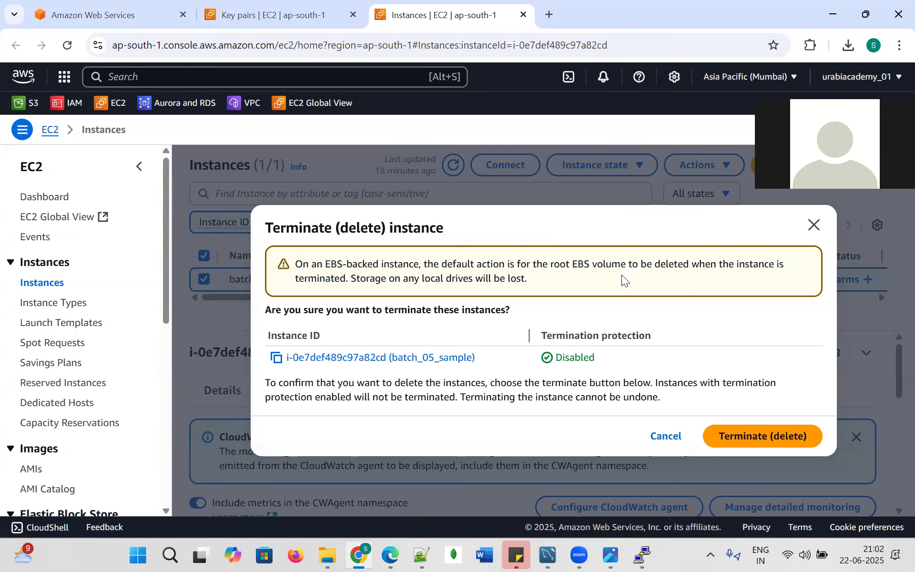
left_click(742, 429)
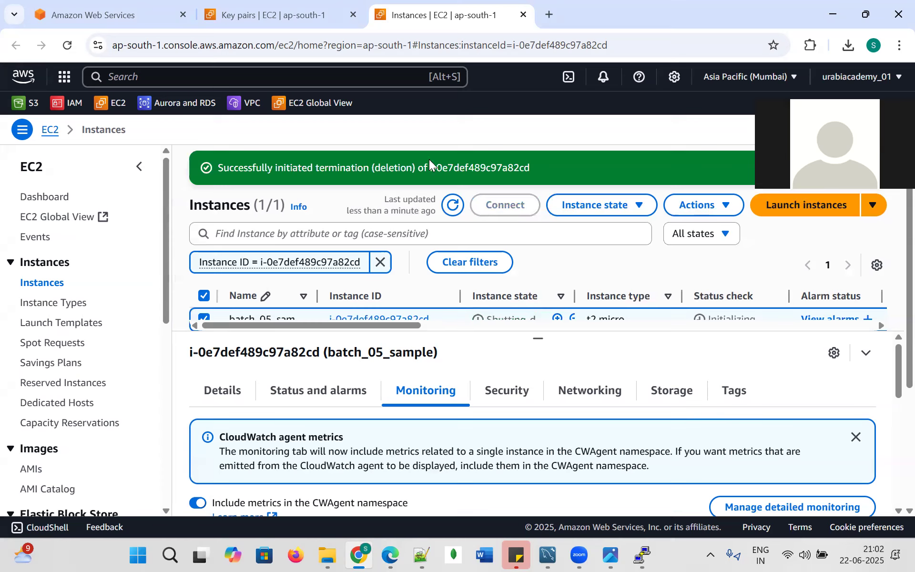
left_click(155, 75)
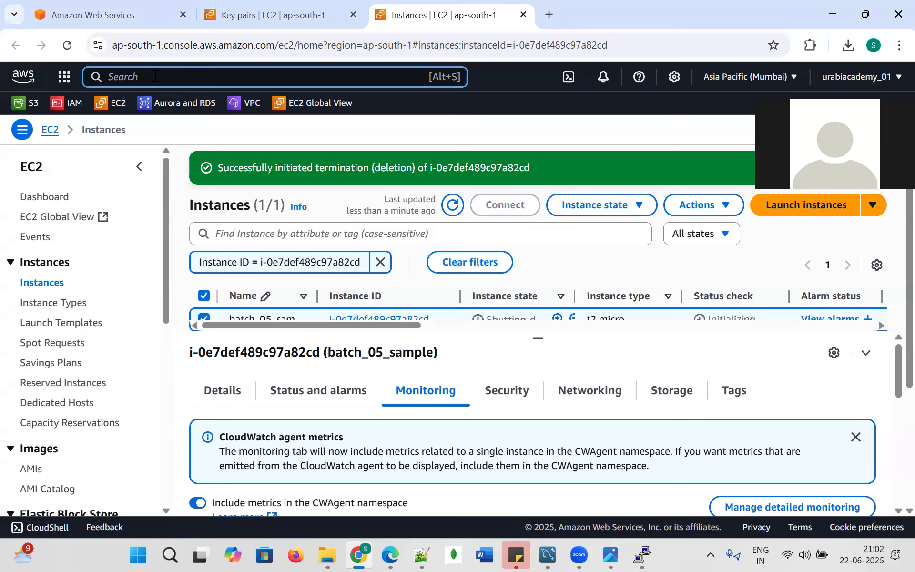
type("rds")
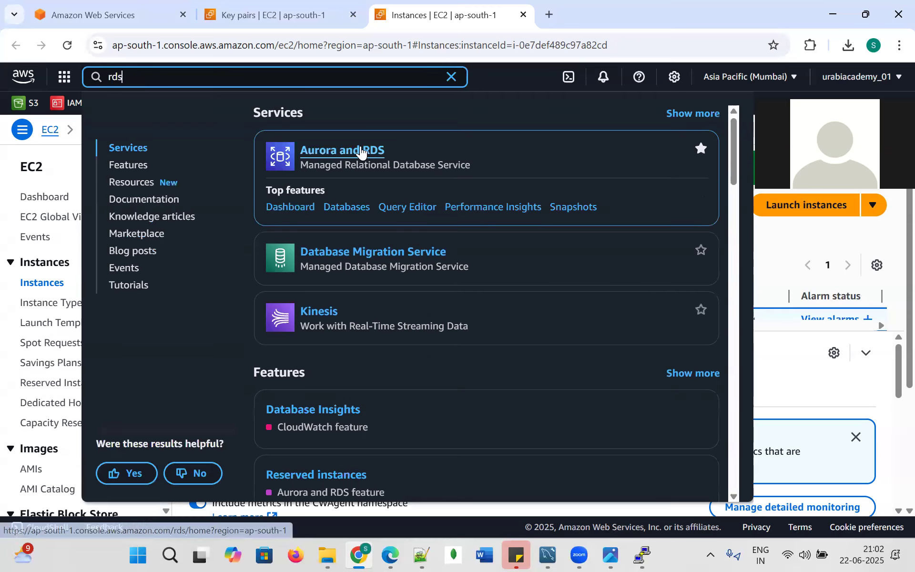
left_click(365, 151)
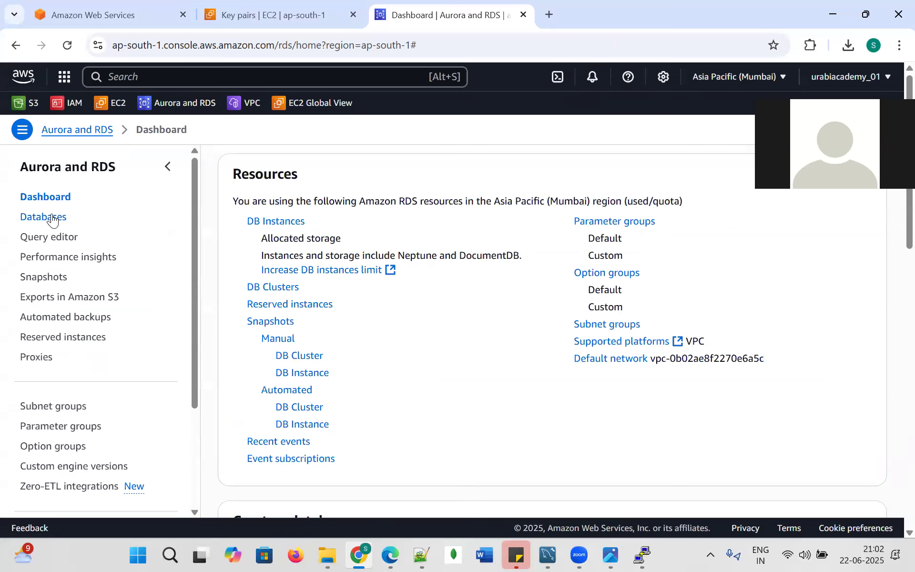
left_click(54, 217)
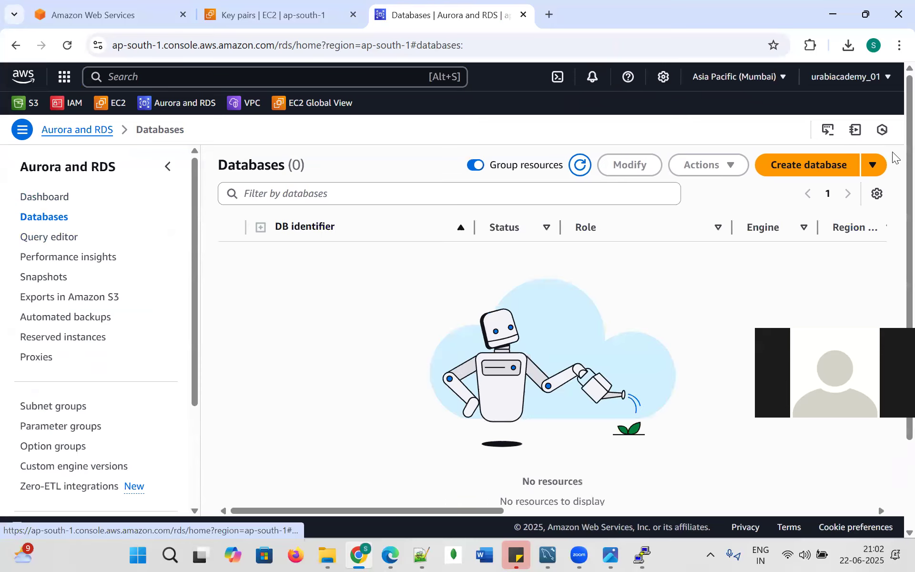
left_click(808, 167)
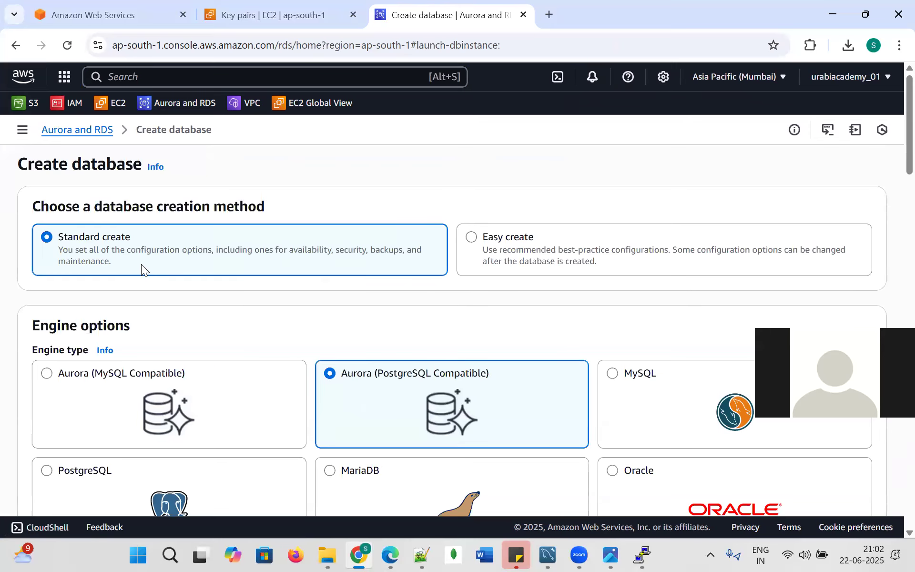
scroll(388, 320, "down", 1)
left_click(615, 307)
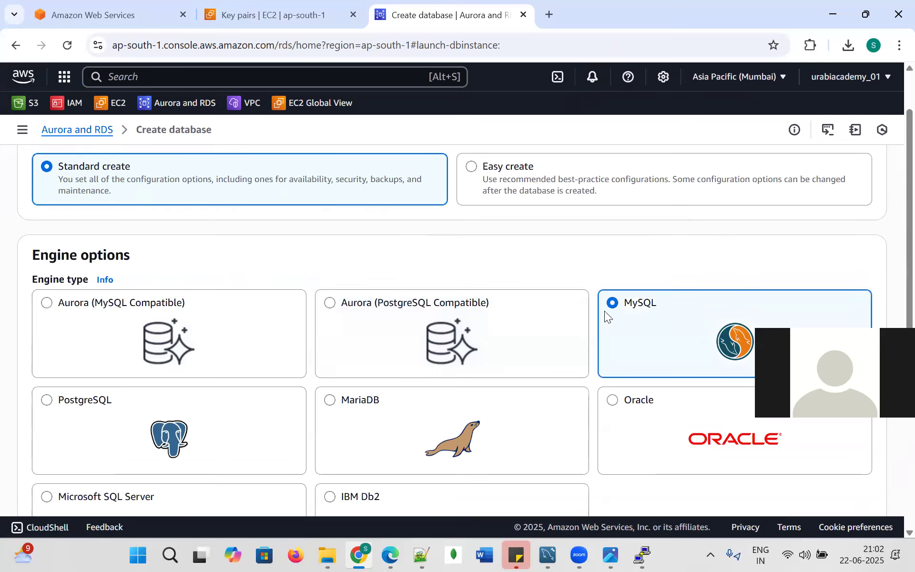
scroll(622, 311, "down", 5)
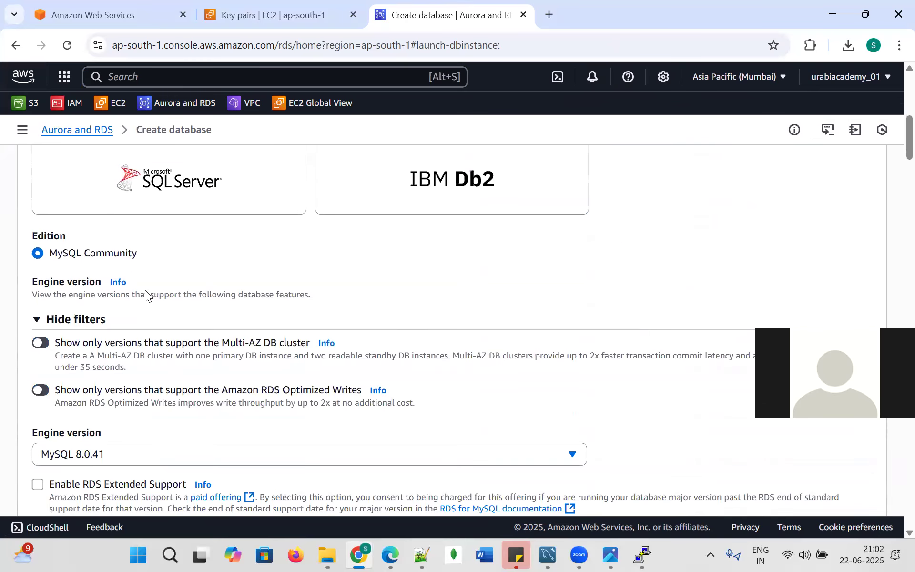
scroll(146, 312, "down", 2)
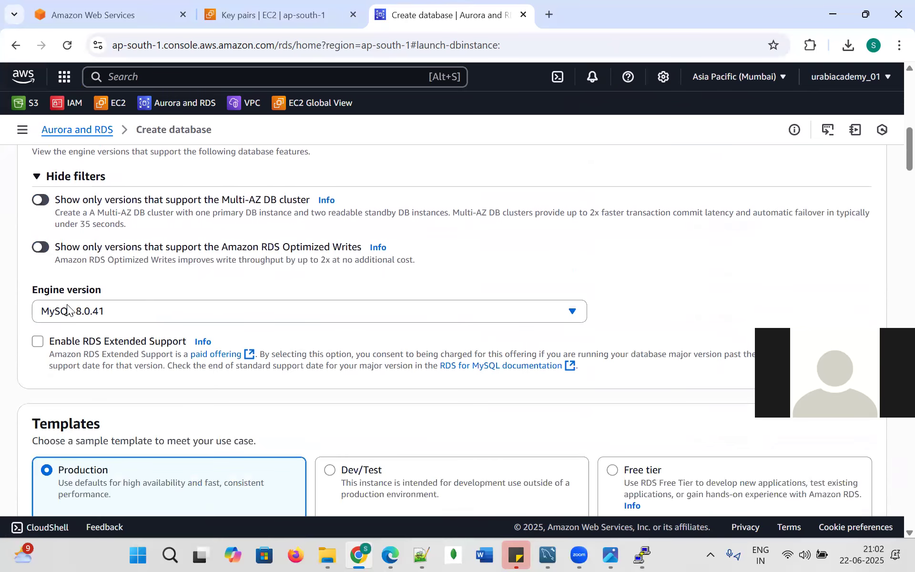
left_click(561, 307)
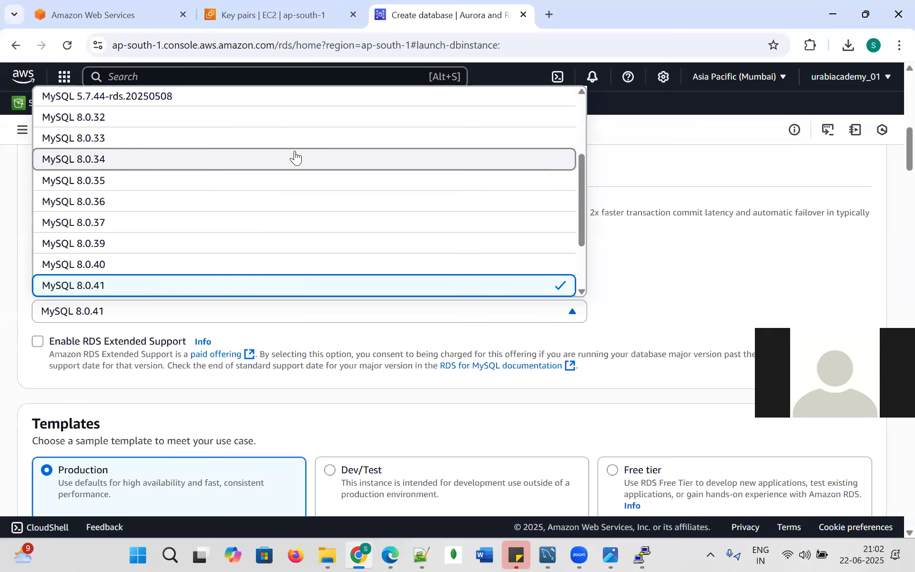
left_click(256, 285)
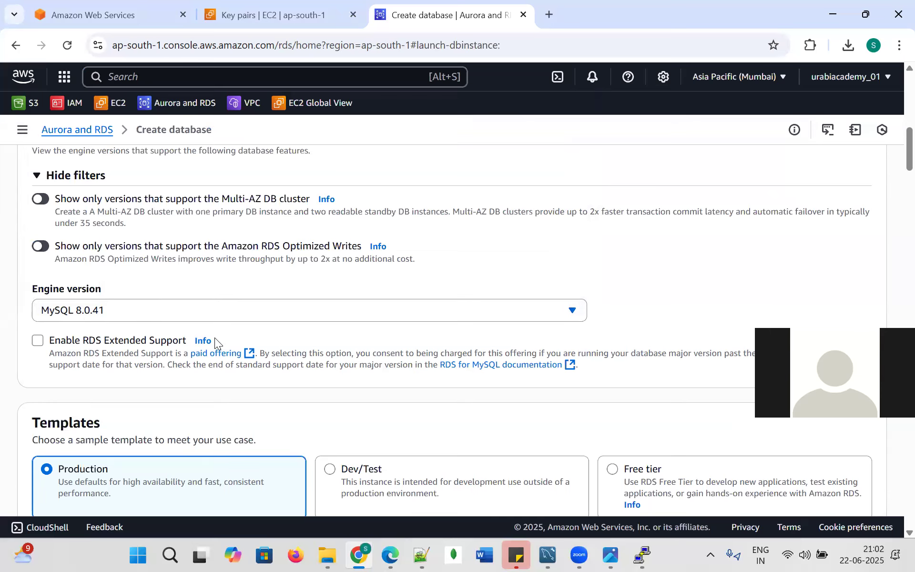
scroll(215, 343, "down", 3)
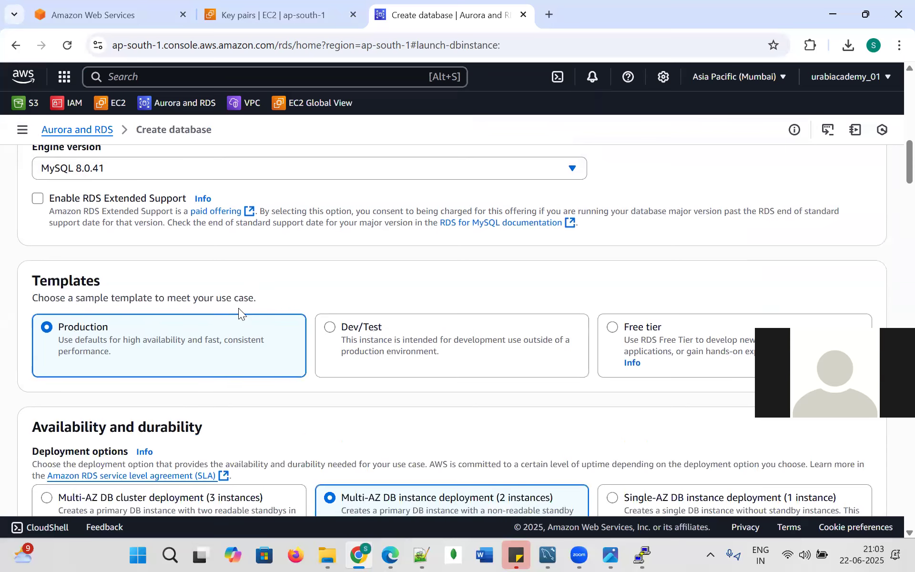
Choose the Free tier template and review the database-1 DB instance identifier.
left_click(613, 328)
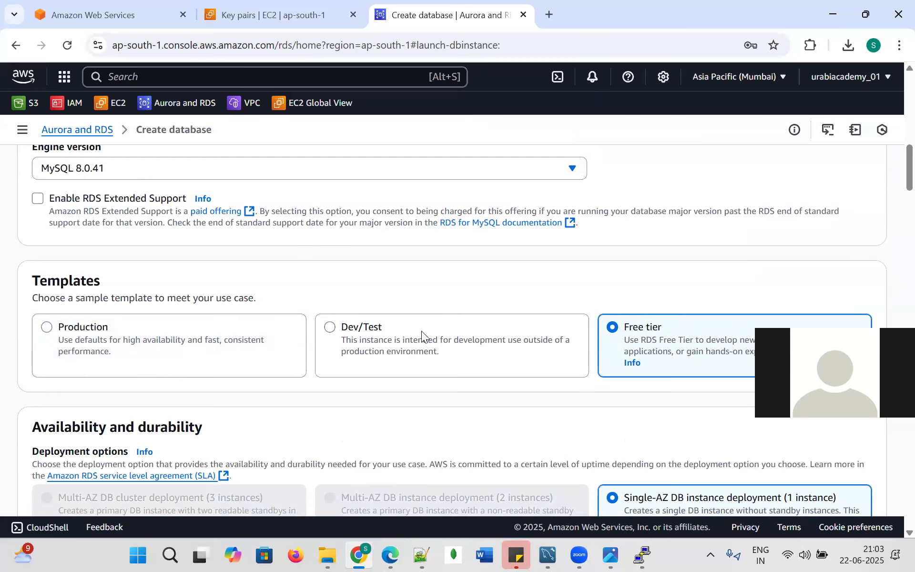
scroll(446, 321, "down", 3)
scroll(382, 309, "down", 1)
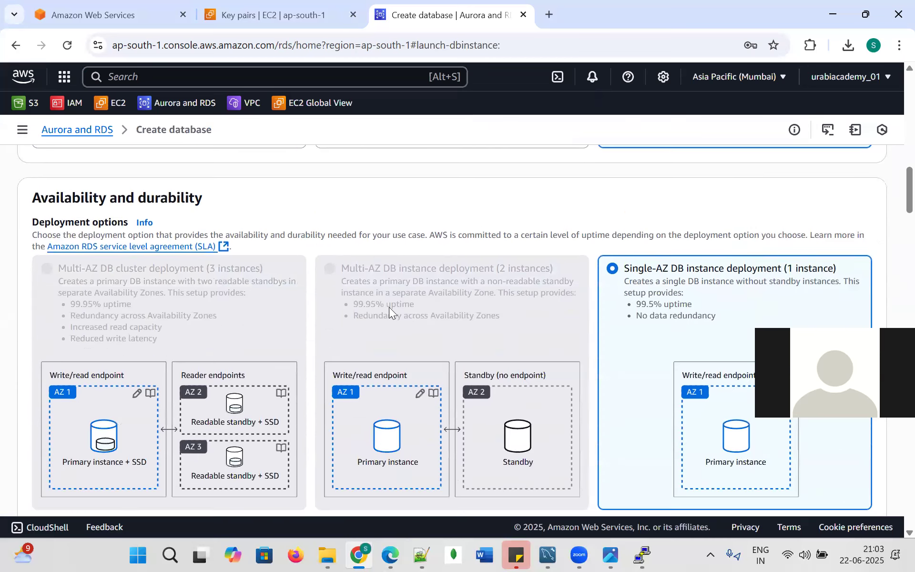
scroll(334, 286, "down", 1)
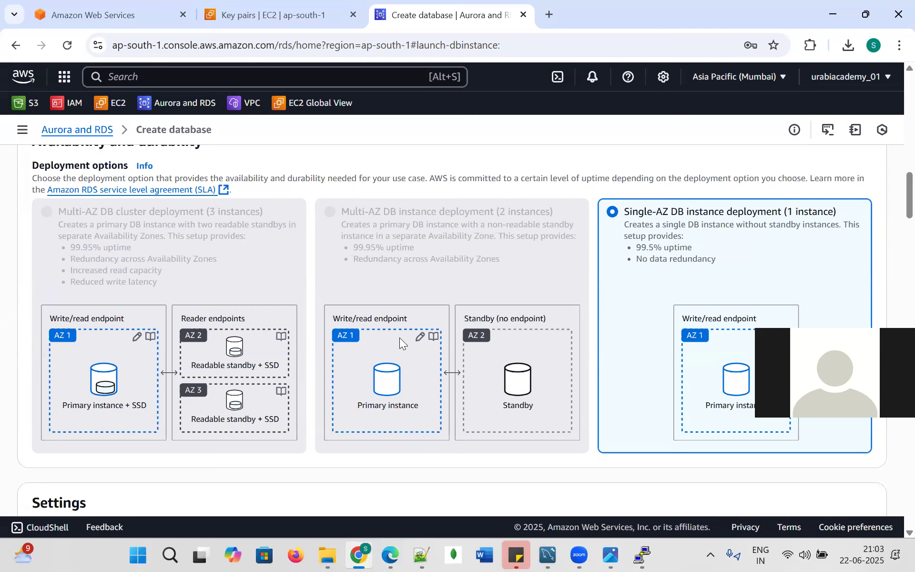
scroll(173, 333, "up", 2)
scroll(529, 276, "down", 2)
scroll(679, 285, "down", 3)
scroll(677, 285, "down", 3)
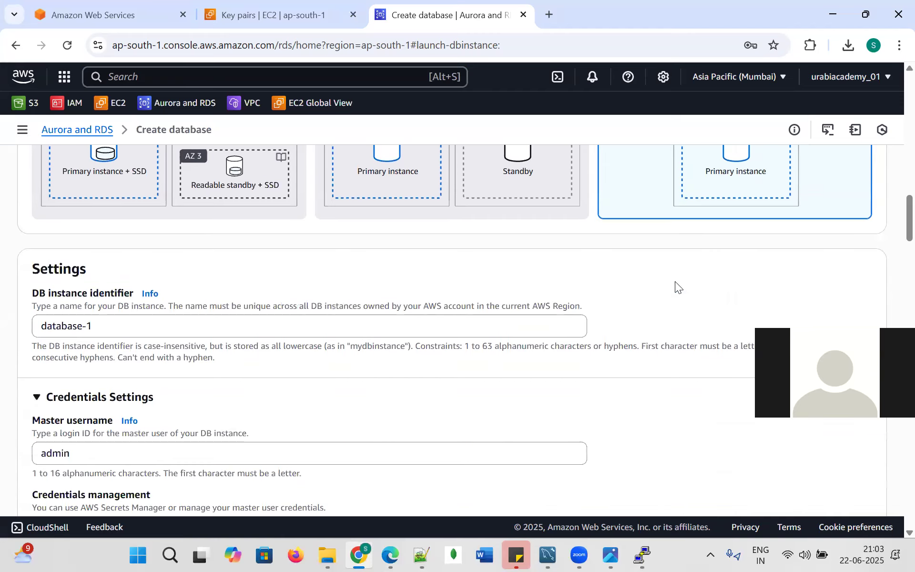
left_click(135, 270)
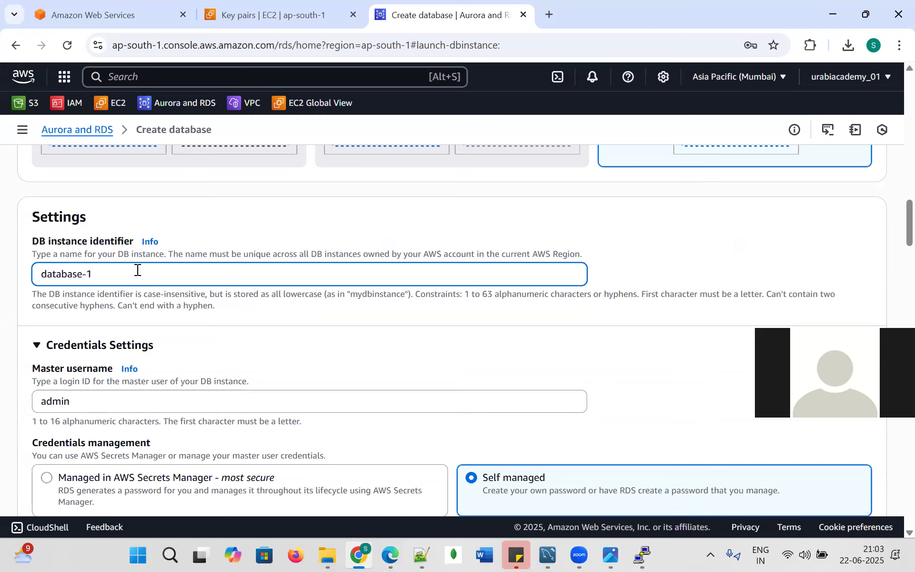
scroll(149, 265, "down", 3)
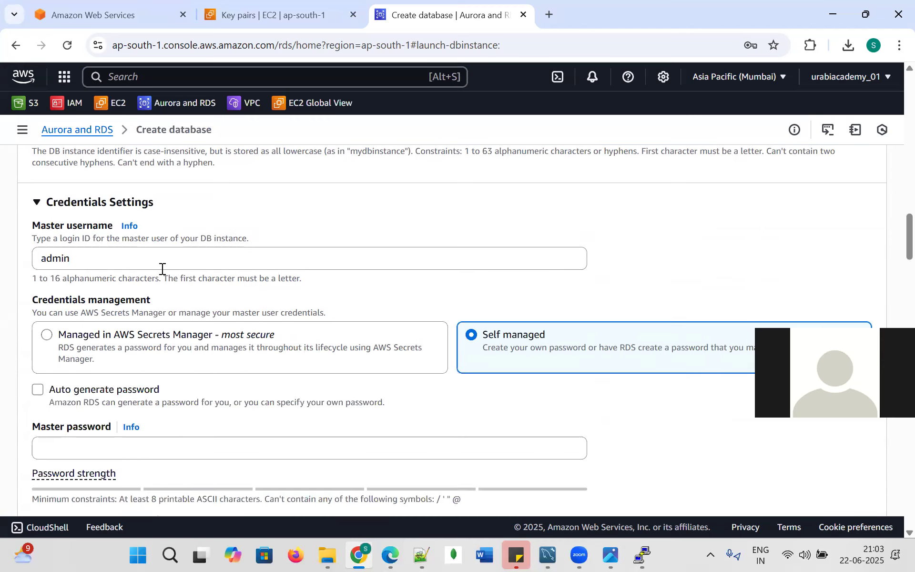
Keep master username admin and enter and confirm a self-managed master password.
left_click_drag(81, 257, 35, 261)
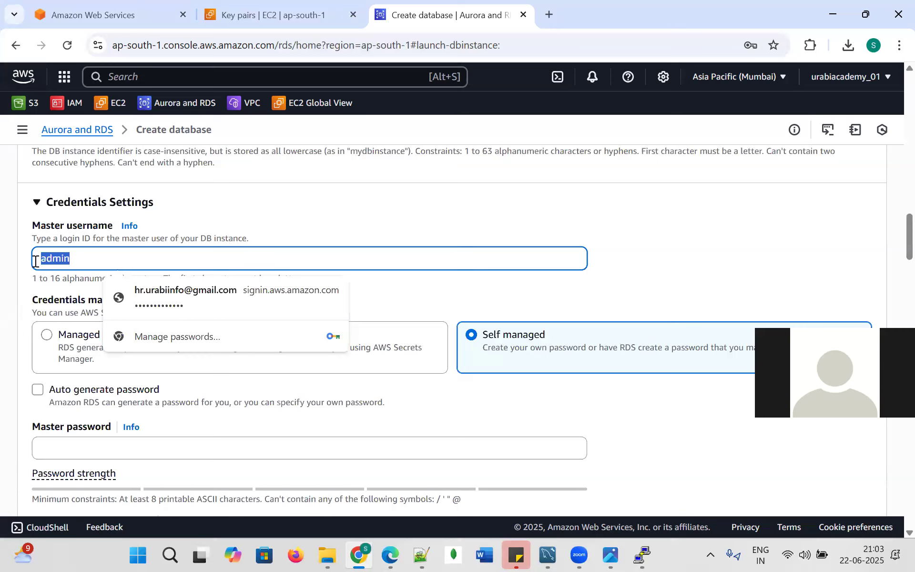
left_click(716, 258)
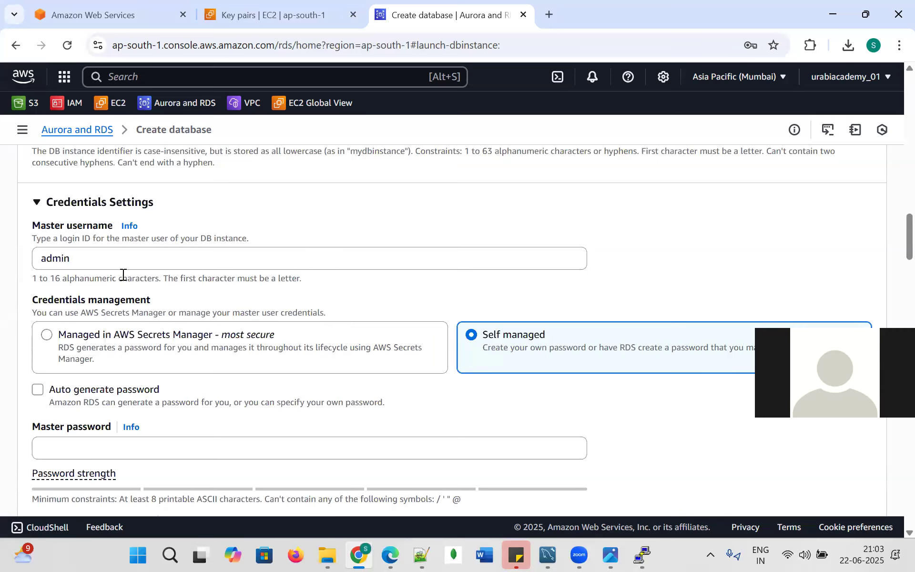
scroll(509, 342, "down", 1)
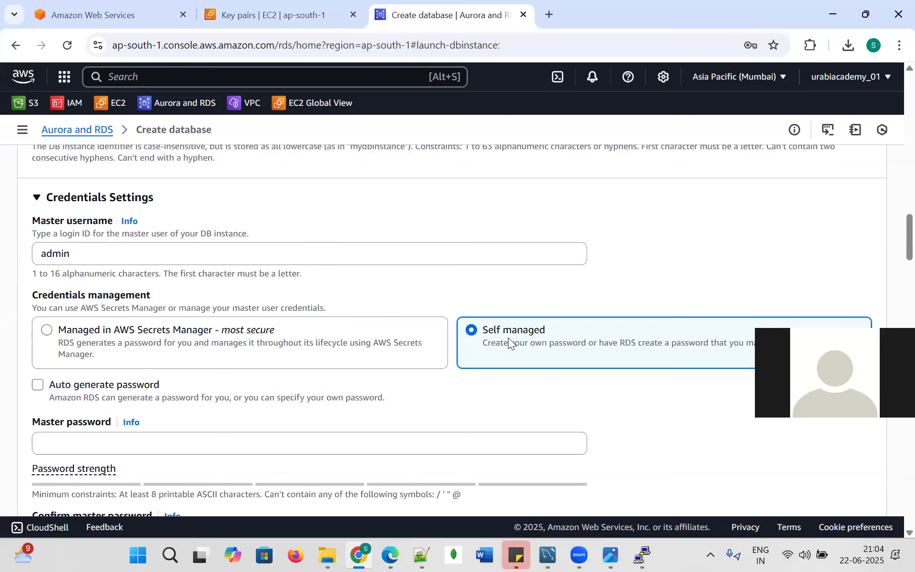
scroll(508, 338, "down", 1)
left_click(90, 377)
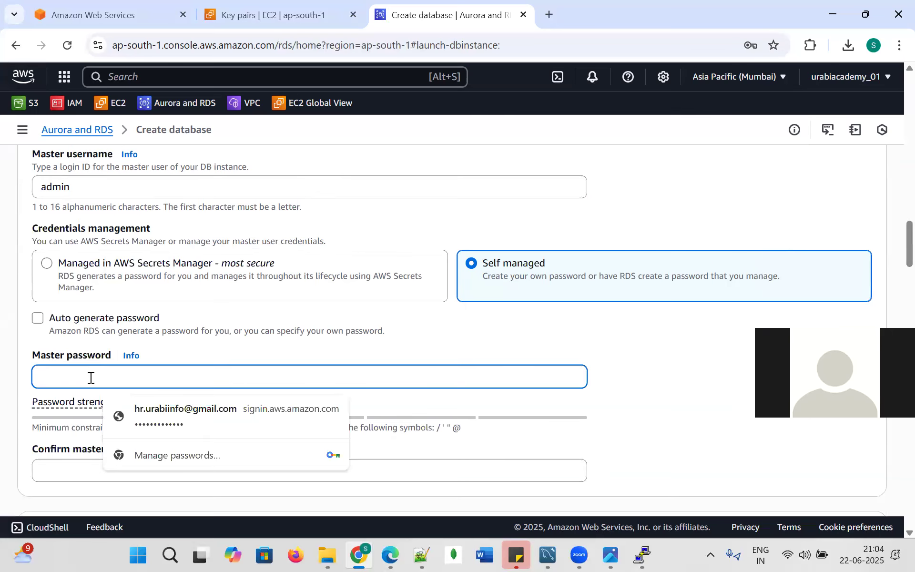
type("********")
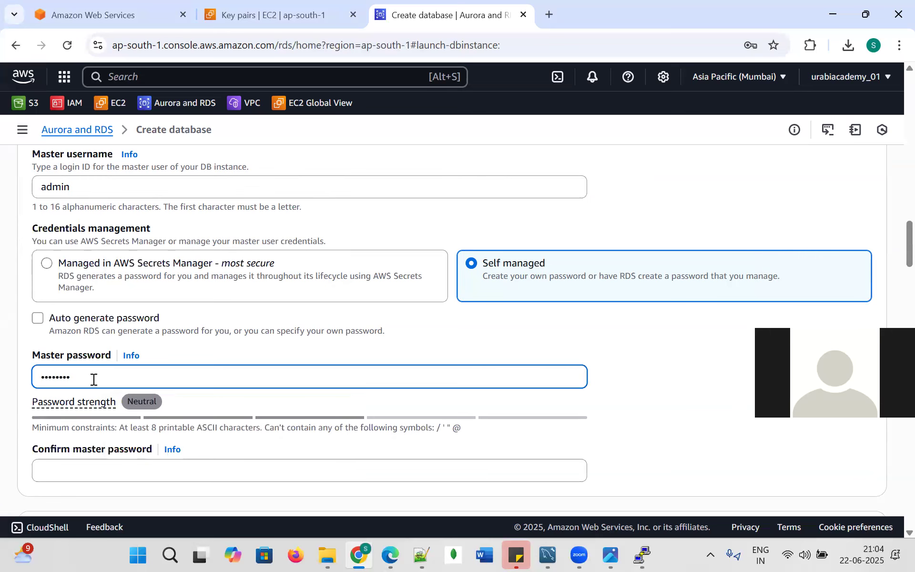
scroll(94, 372, "down", 3)
left_click(101, 327)
type("******")
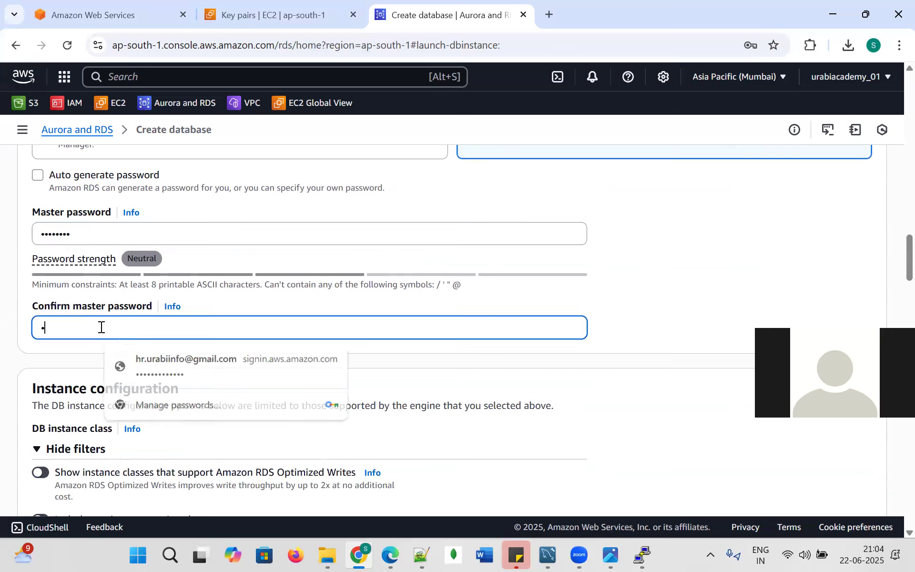
type("**")
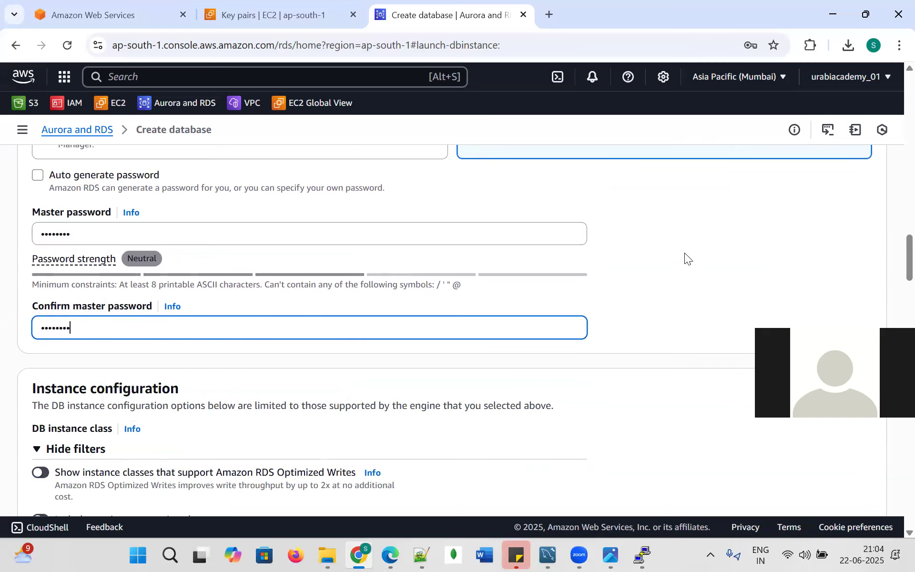
scroll(247, 324, "down", 5)
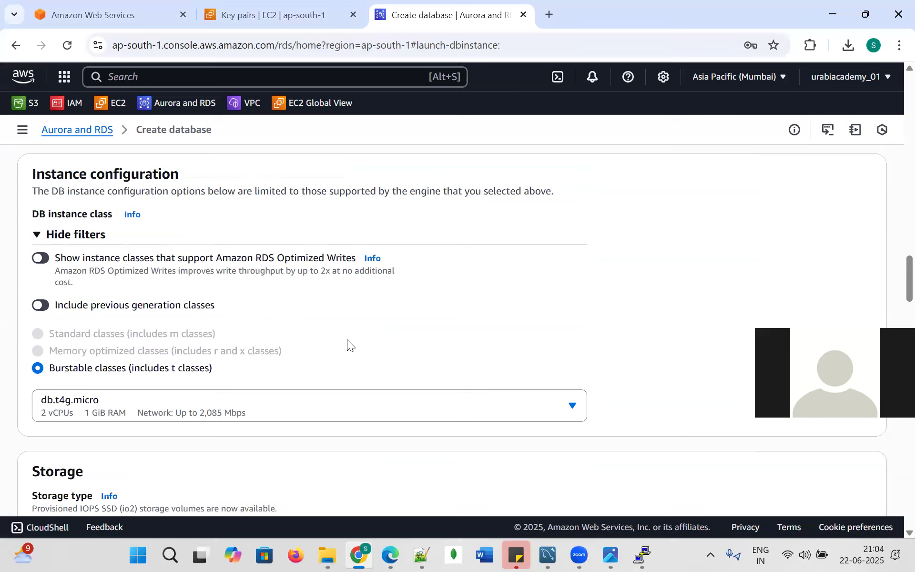
Select the db.t3.micro instance class and reduce allocated storage from 20 to 10 GiB.
scroll(351, 344, "down", 1)
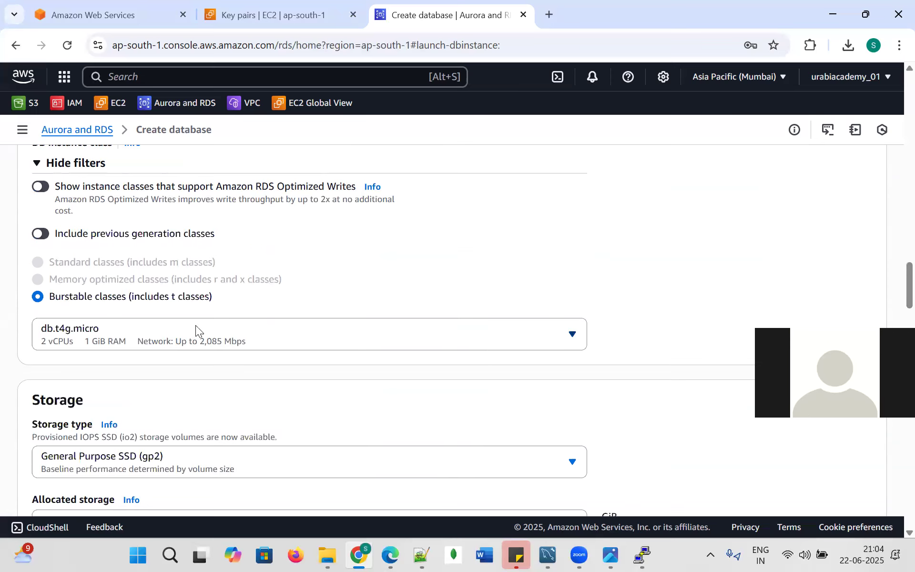
left_click(573, 324)
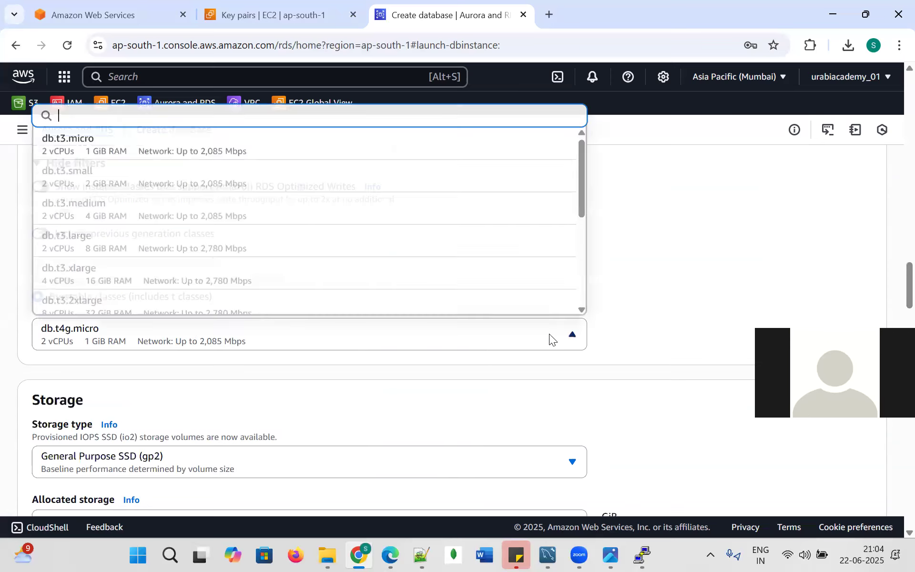
left_click(204, 146)
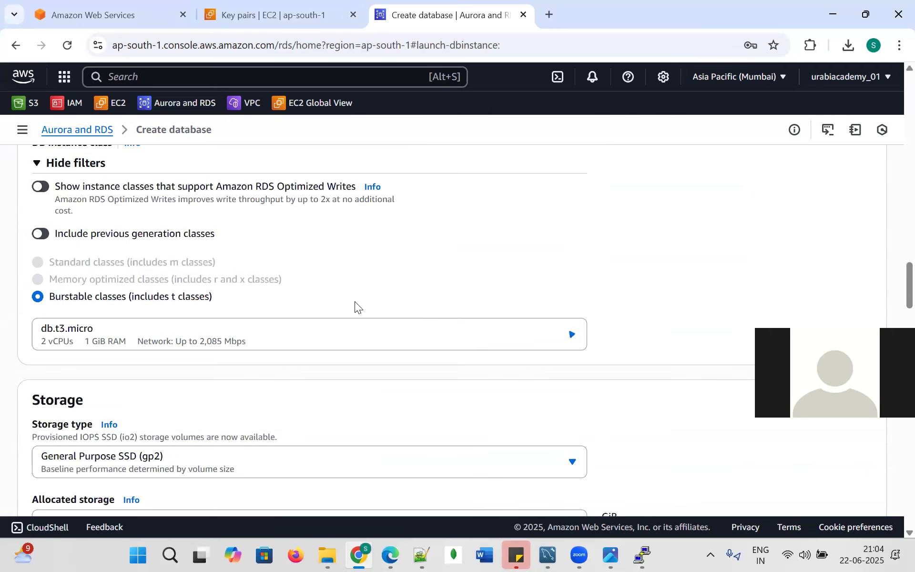
scroll(384, 368, "down", 1)
scroll(381, 372, "down", 1)
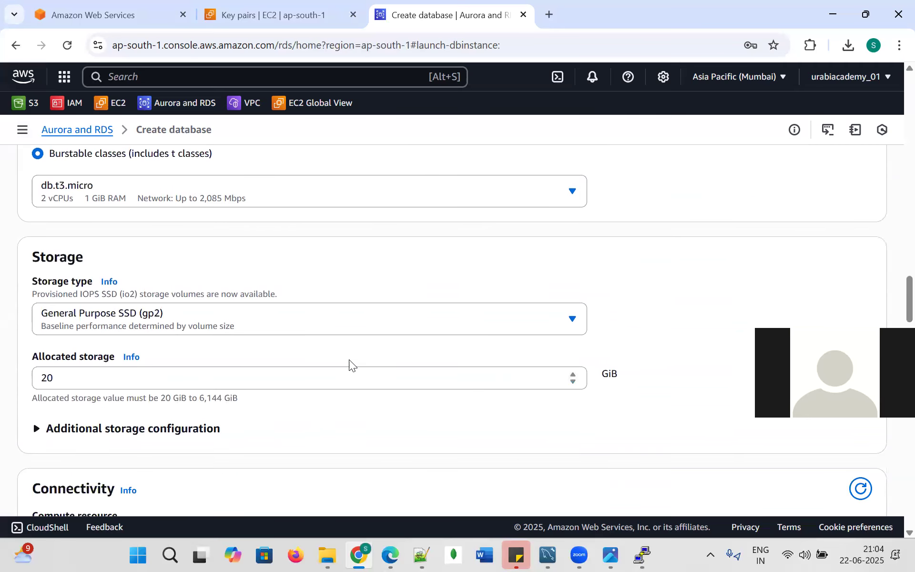
scroll(149, 354, "down", 1)
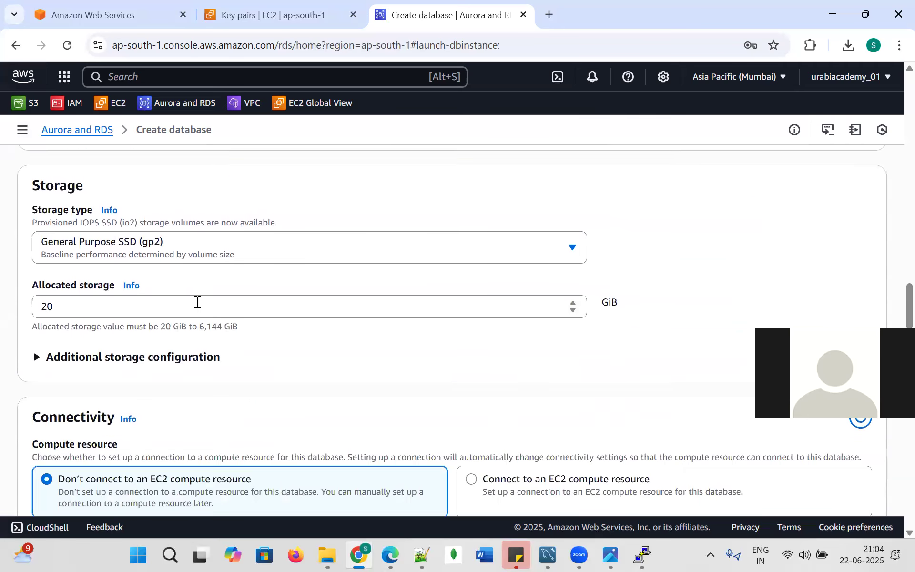
left_click(136, 311)
key("BackSpace")
key("BackSpace")
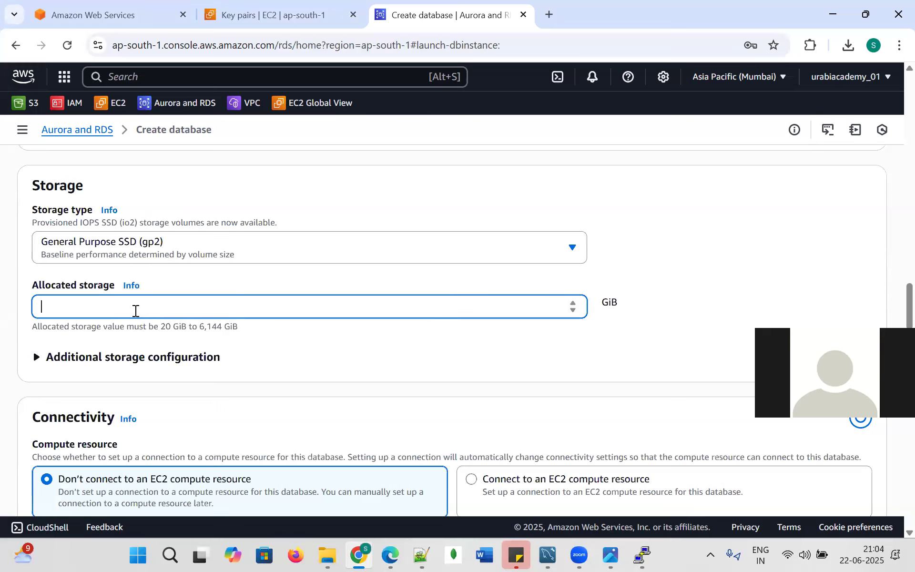
type("10")
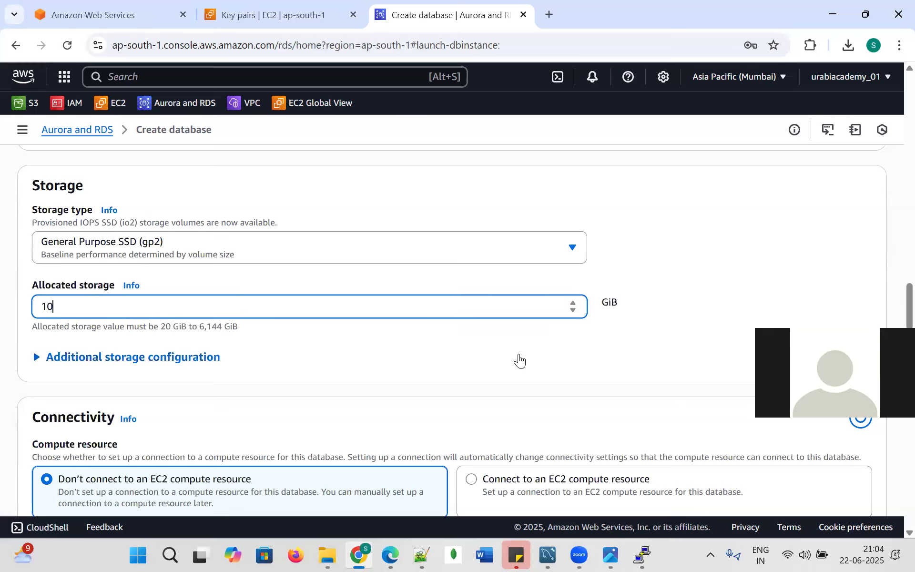
scroll(376, 360, "down", 1)
scroll(376, 361, "down", 1)
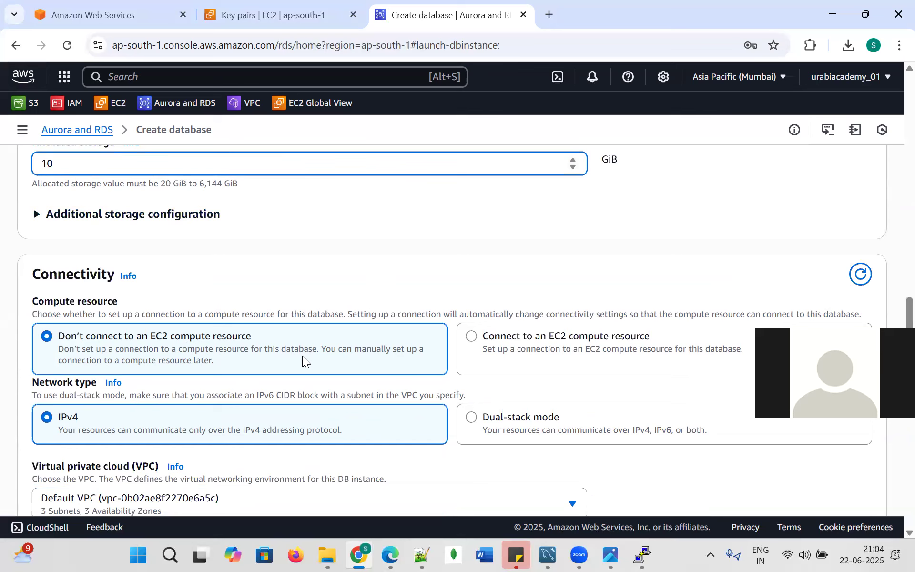
Enable public access for the new database.
scroll(475, 332, "down", 1)
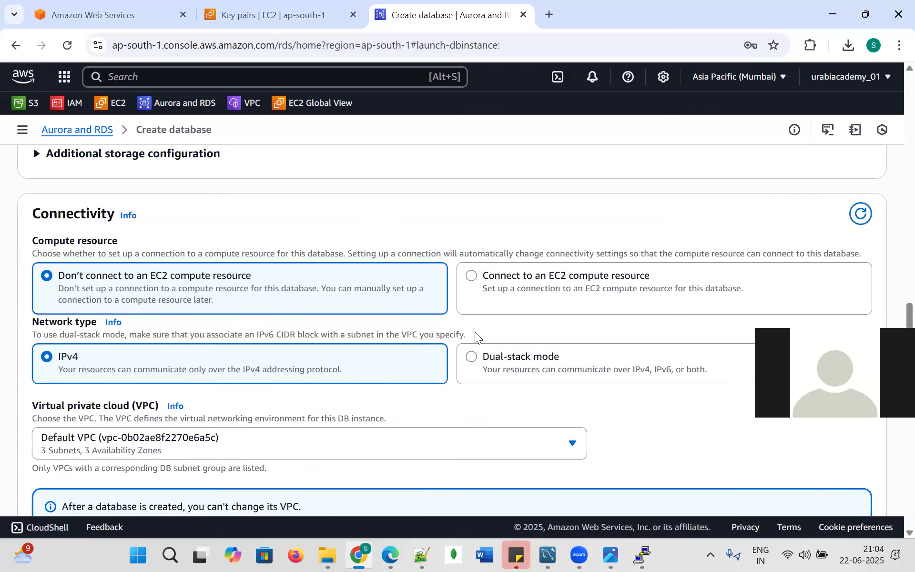
scroll(475, 332, "down", 2)
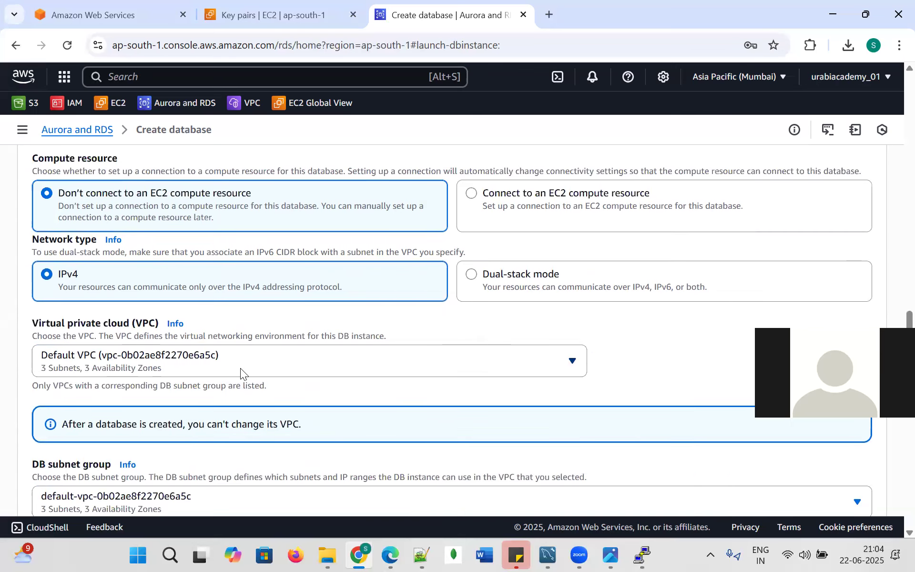
scroll(121, 369, "down", 4)
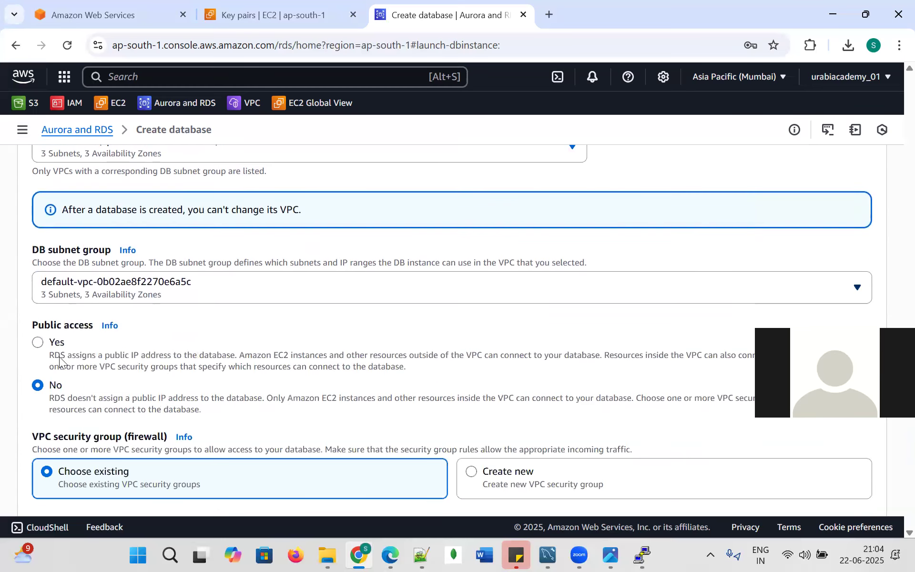
scroll(53, 330, "down", 1)
left_click(38, 271)
Review the Additional monitoring settings and free-tier Estimated monthly costs sections.
scroll(231, 316, "down", 1)
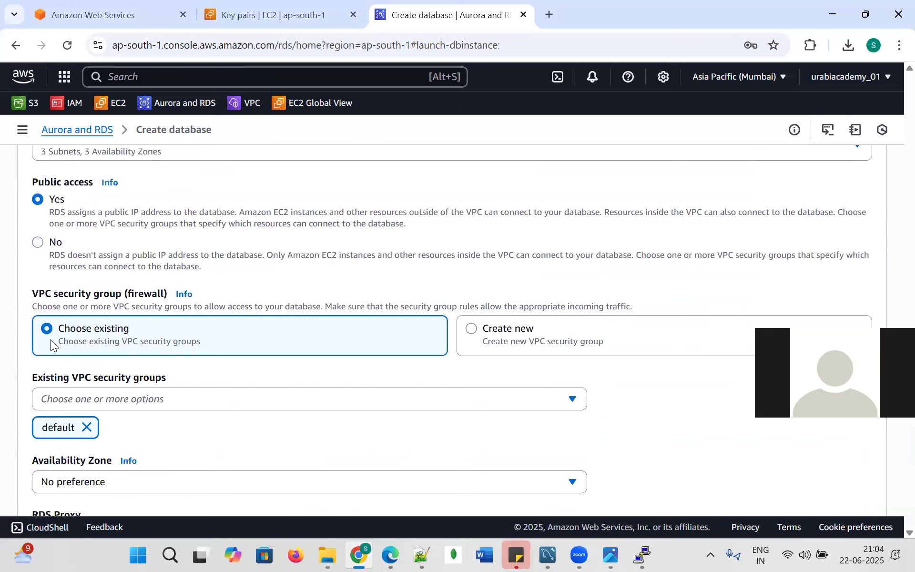
scroll(257, 341, "down", 4)
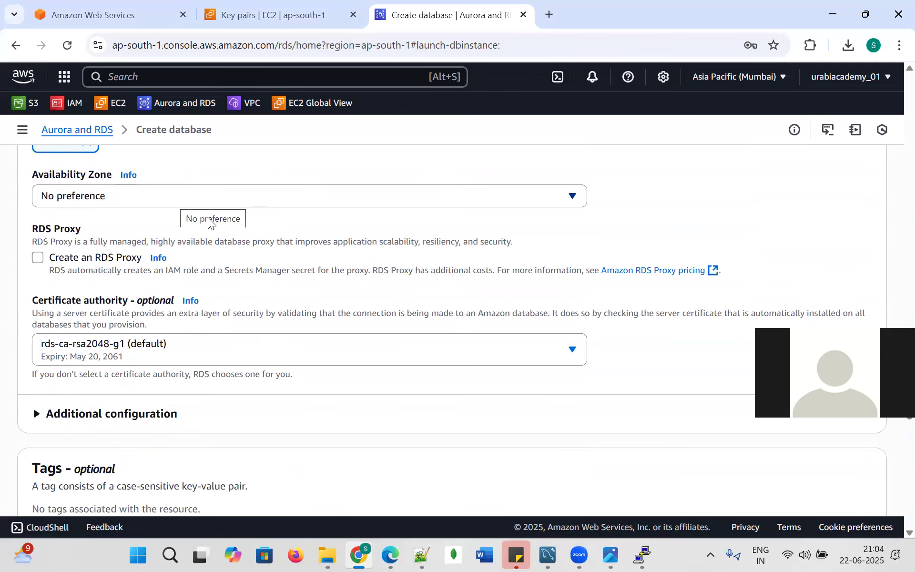
scroll(253, 281, "down", 3)
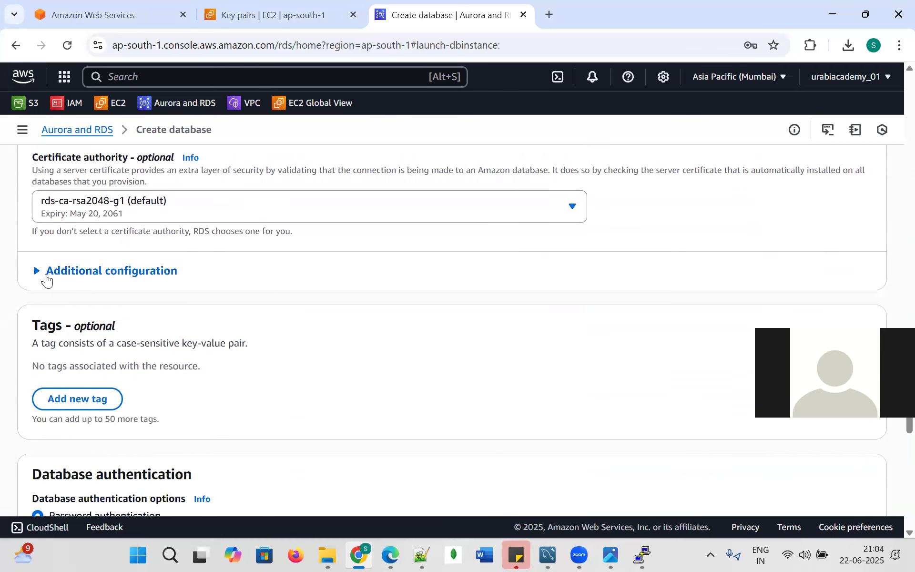
scroll(186, 300, "down", 1)
scroll(260, 303, "down", 3)
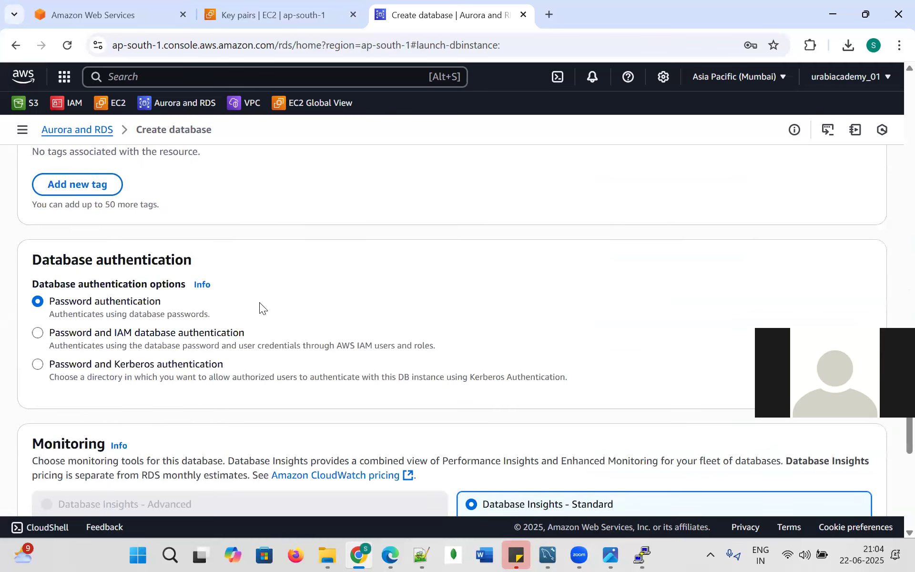
scroll(115, 306, "down", 4)
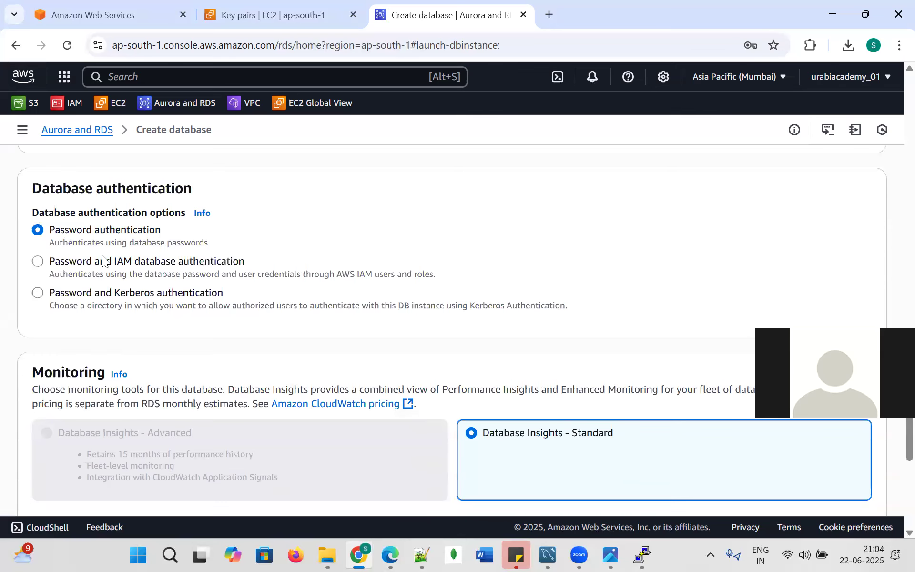
scroll(506, 311, "down", 6)
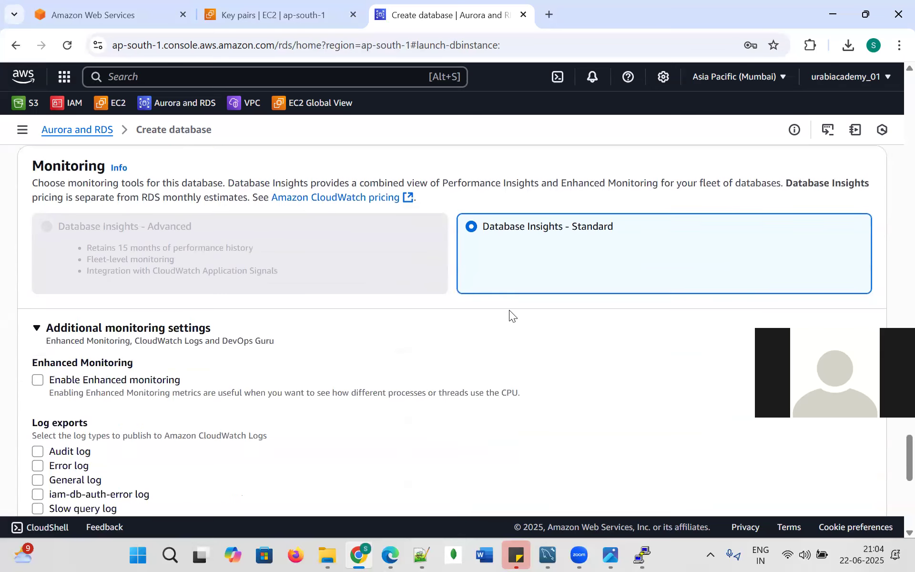
scroll(338, 305, "up", 2)
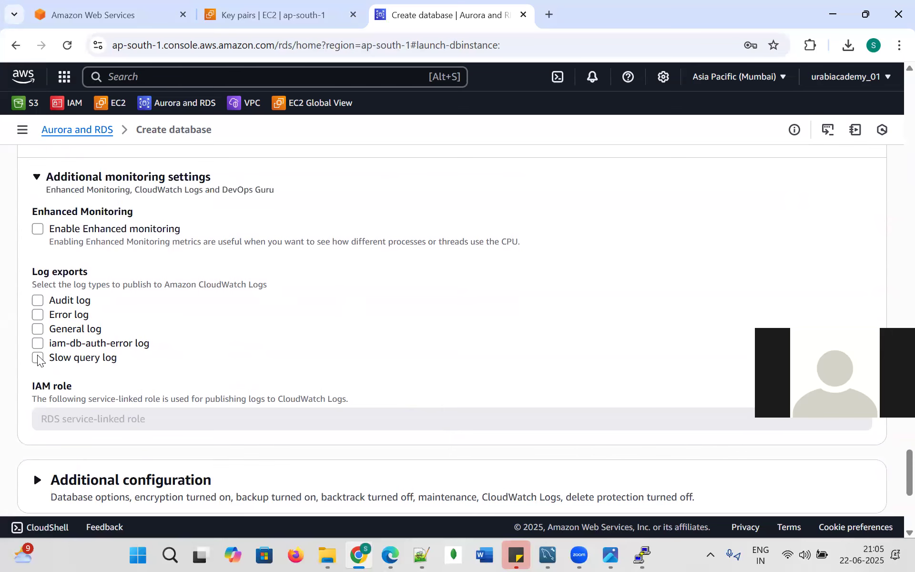
scroll(40, 310, "down", 6)
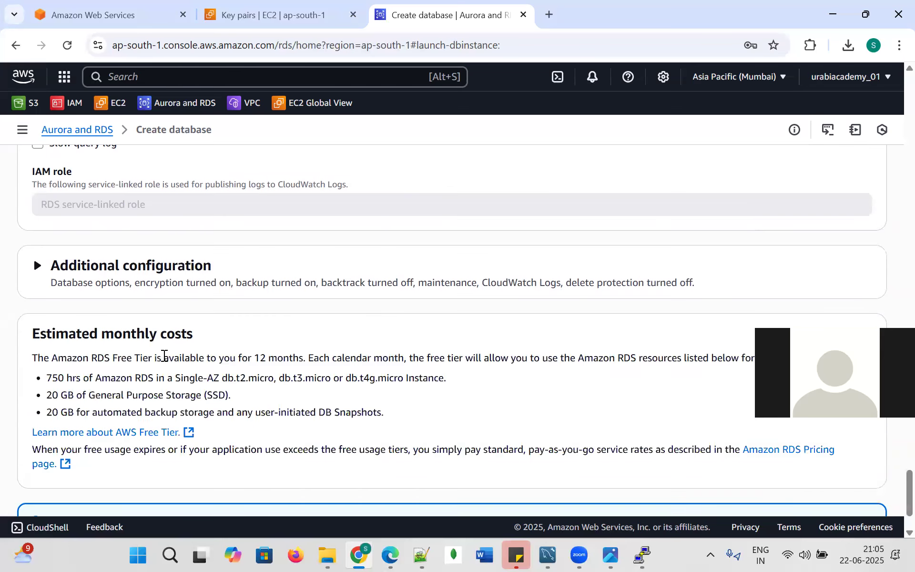
Create the database, dismiss the suggested add-ons, and check database-1's Creating status in the list.
left_click(816, 476)
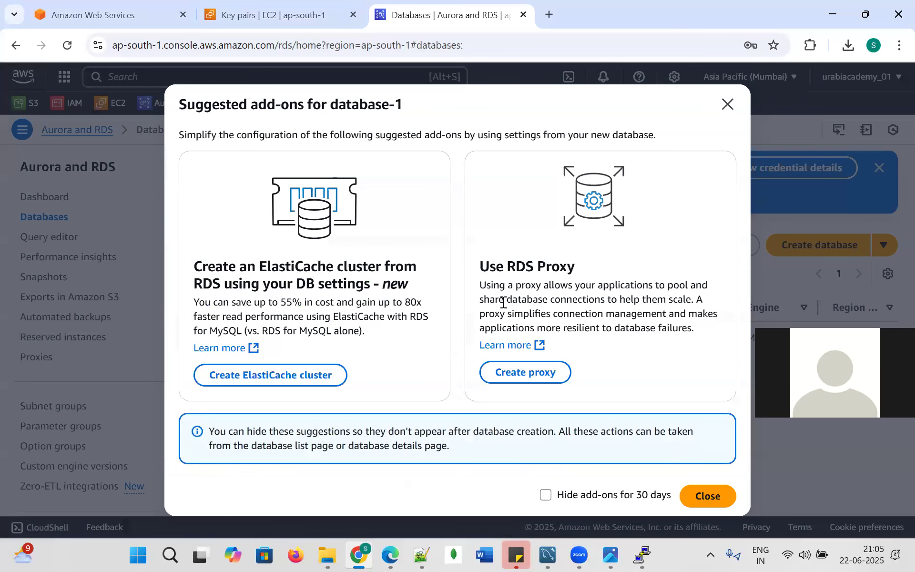
left_click(708, 496)
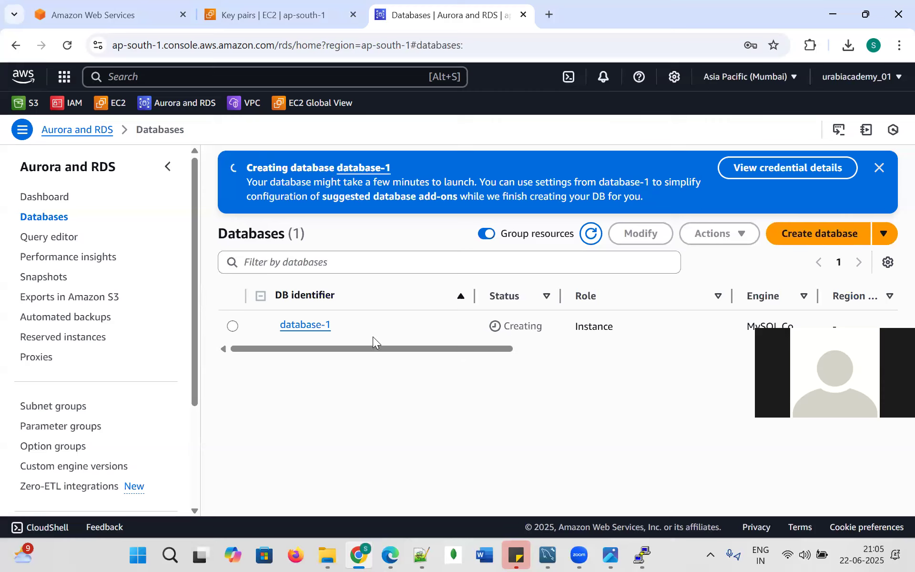
left_click(232, 325)
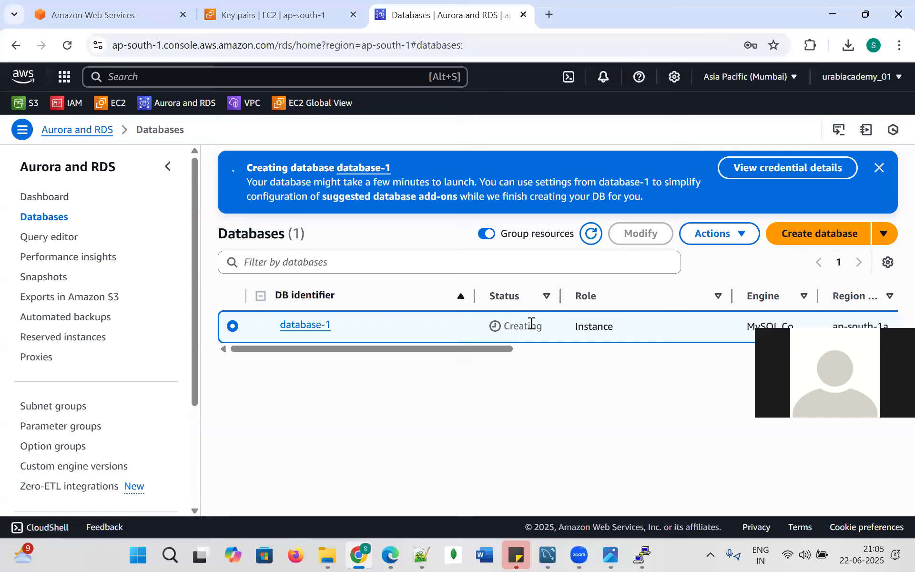
left_click_drag(504, 349, 882, 312)
left_click_drag(578, 381, 253, 410)
Preview the RDS advantages diagram and rds notes file in AWS_rds, then return to the AWS console.
mouse_move(328, 554)
left_click(272, 482)
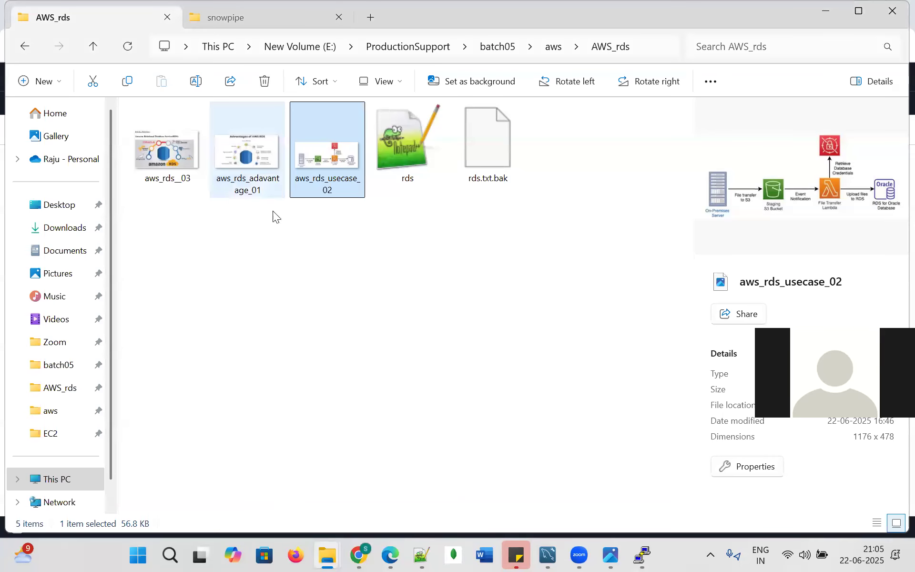
left_click(244, 136)
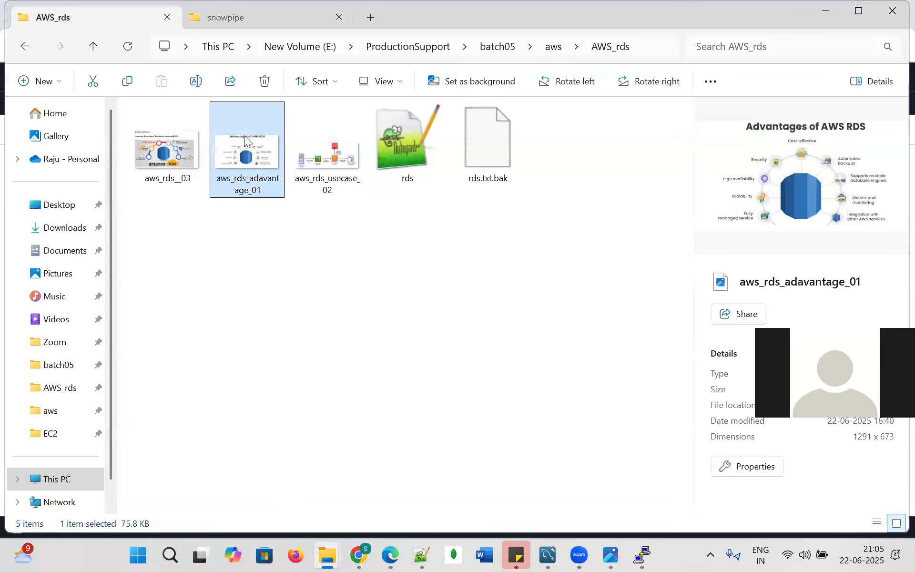
left_click(405, 152)
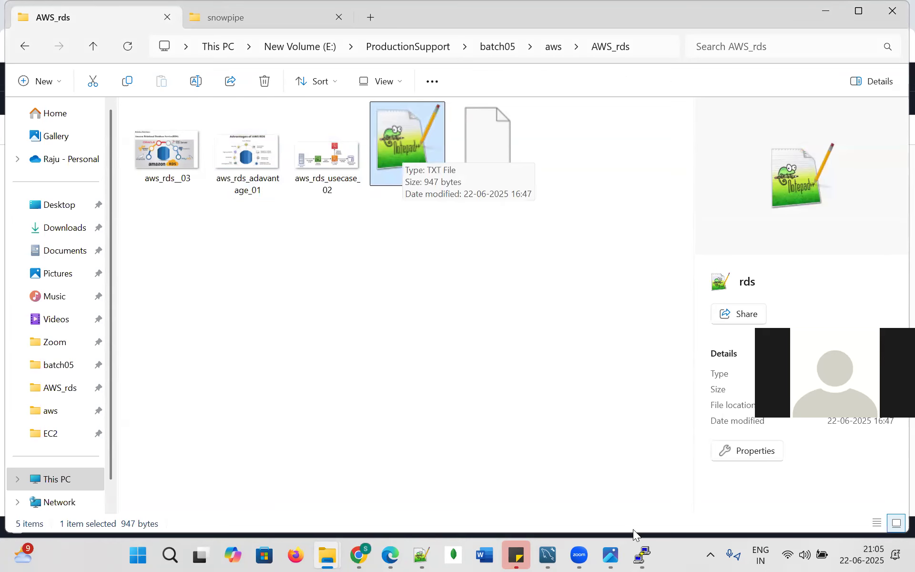
left_click(359, 554)
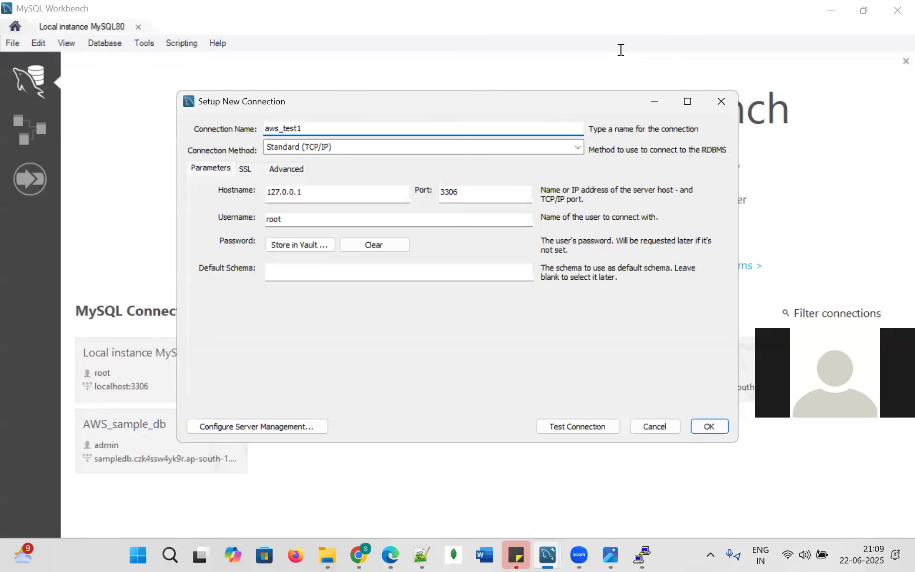
left_click(359, 554)
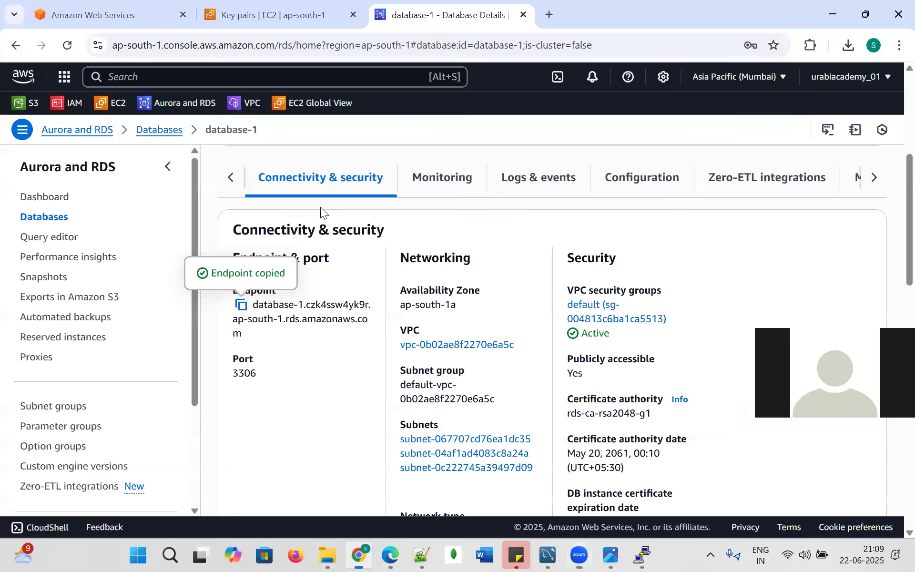
Open database-1's details from the Databases list and copy its endpoint from Connectivity & security.
left_click(231, 183)
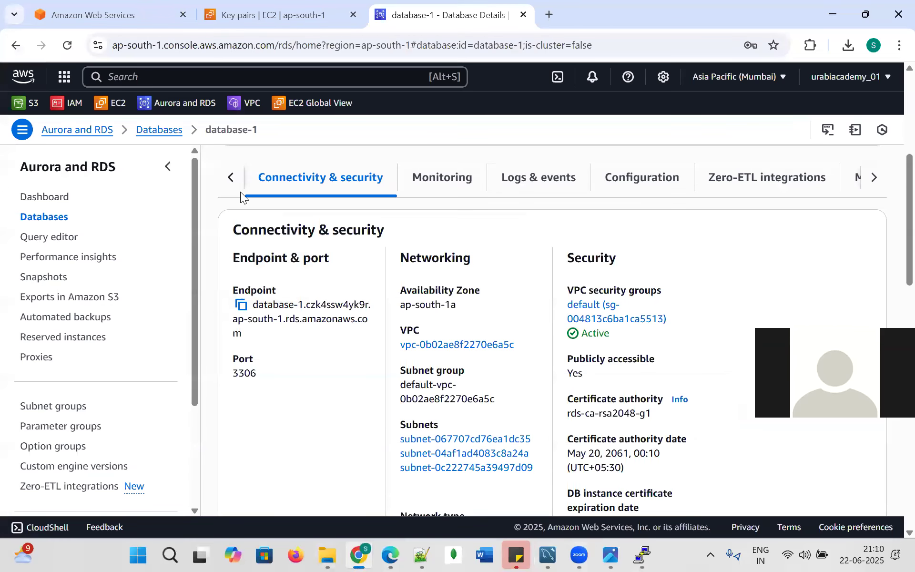
left_click(56, 217)
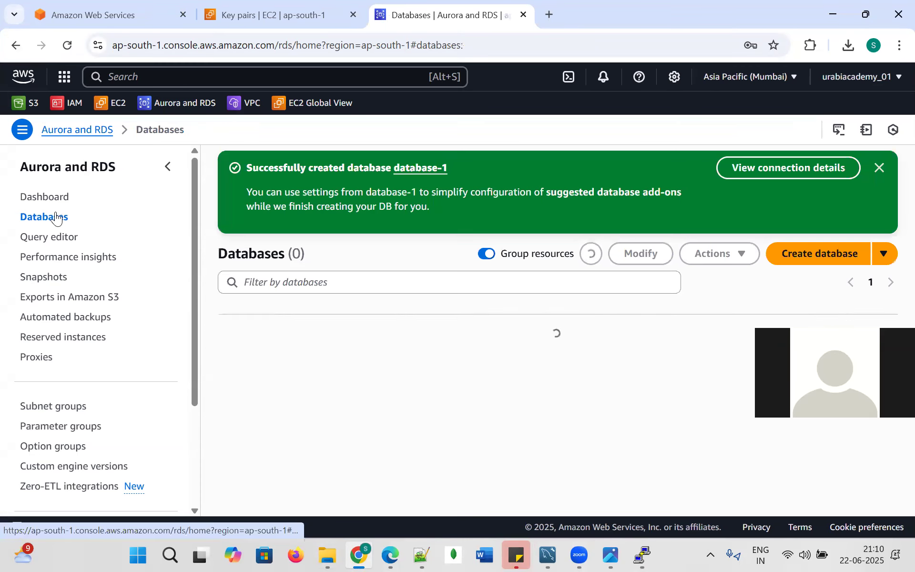
left_click(232, 345)
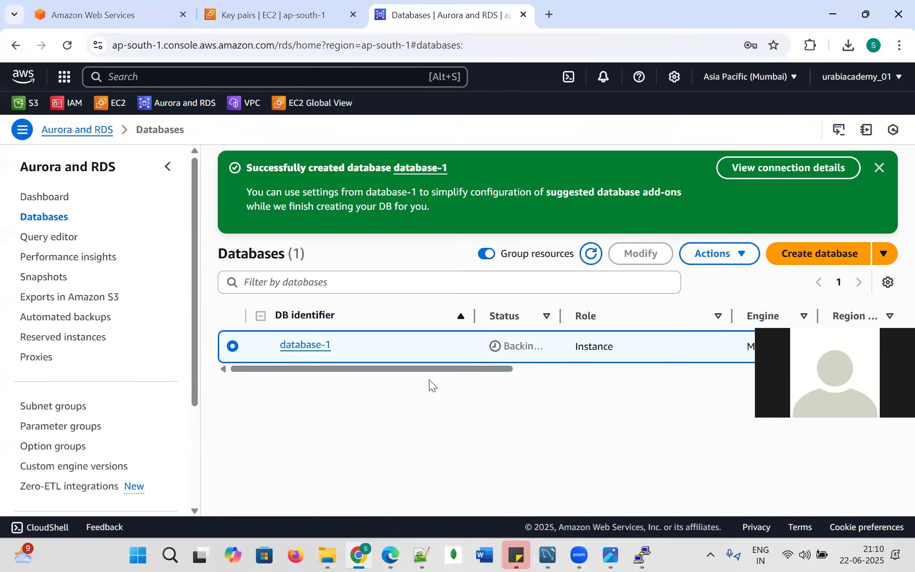
left_click(308, 344)
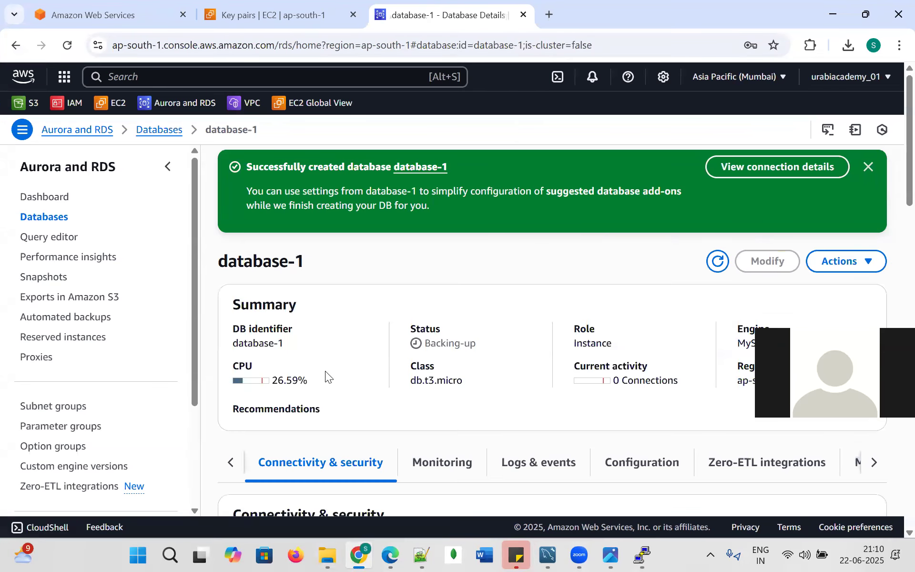
scroll(324, 371, "down", 6)
left_click(242, 306)
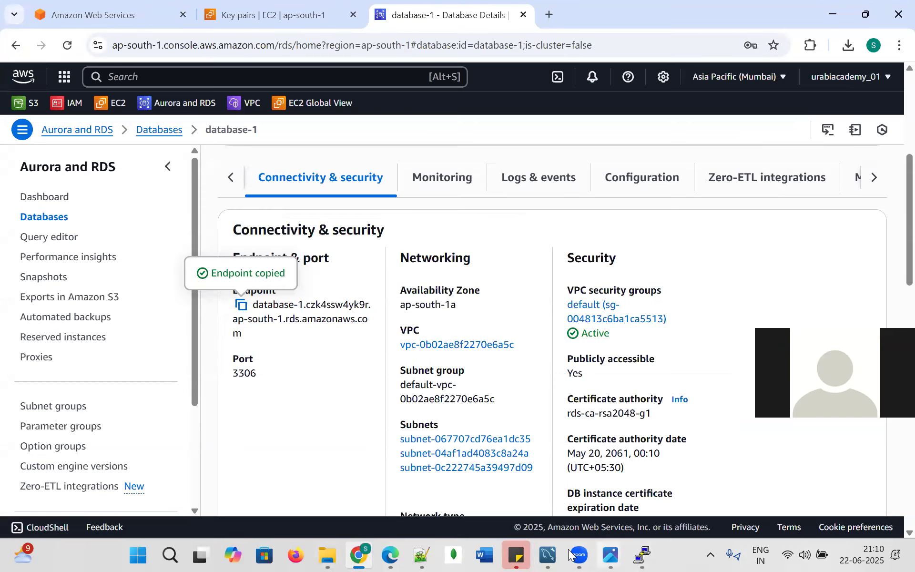
Discard the unfinished setup and start a new connection aws_tes1 with the RDS endpoint as hostname.
mouse_move(548, 554)
left_click(598, 474)
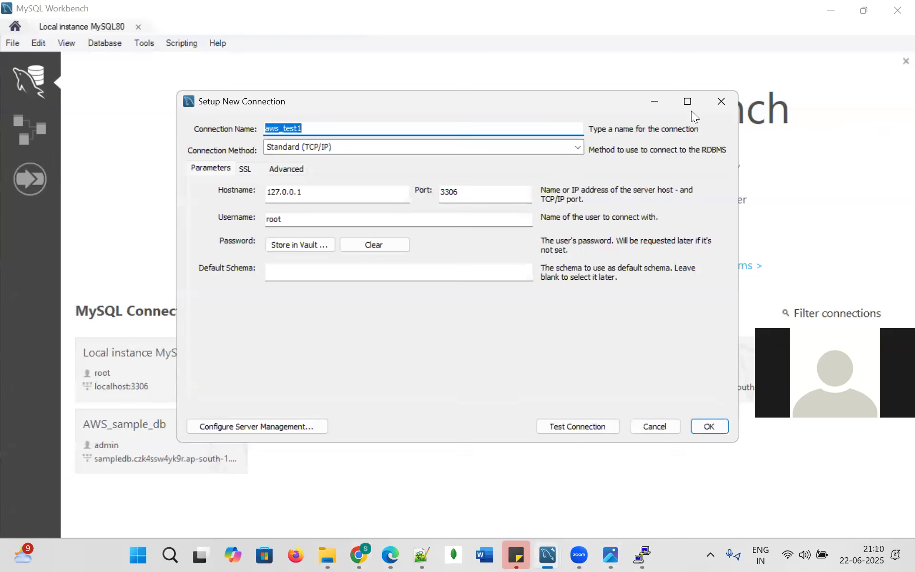
left_click(721, 102)
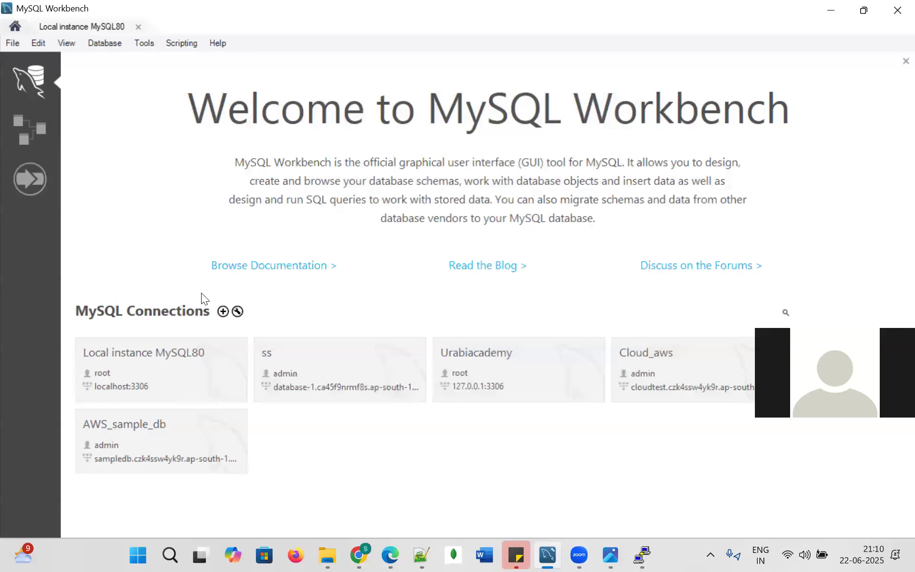
left_click(223, 312)
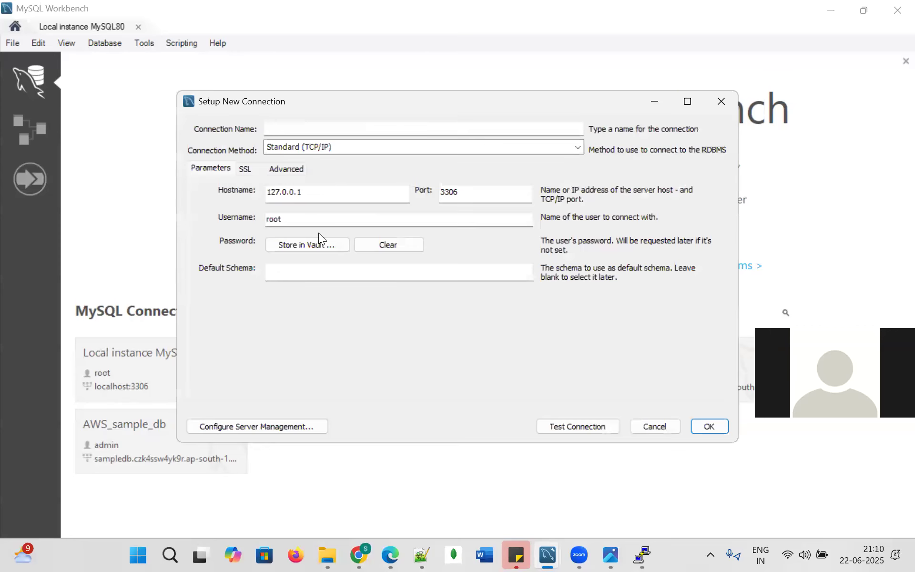
left_click(299, 125)
type("aw")
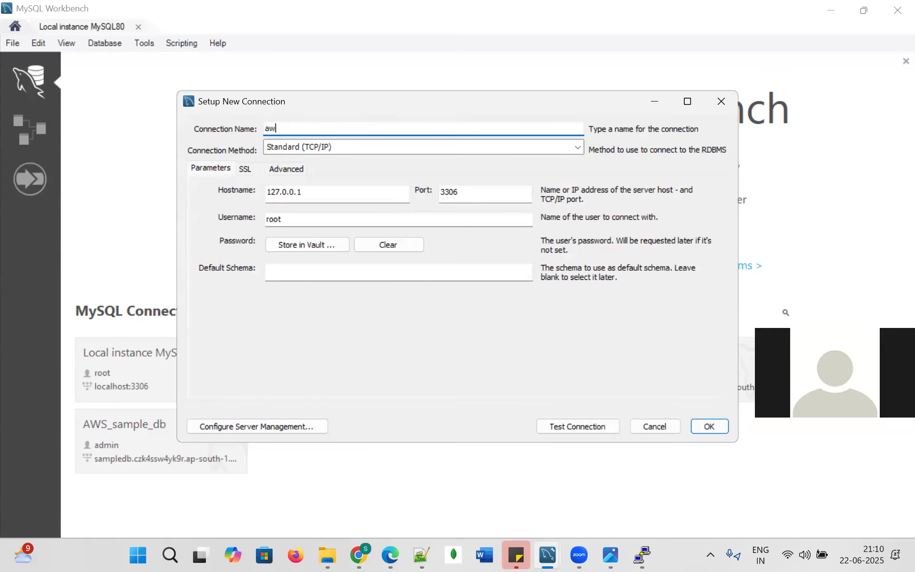
type("s_tes1")
left_click_drag(350, 192, 261, 180)
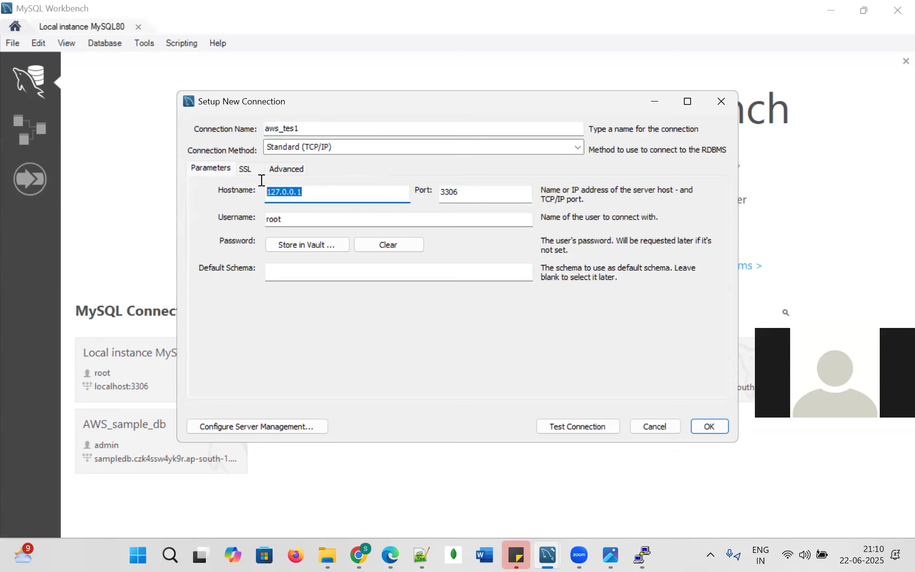
key("ctrl+v")
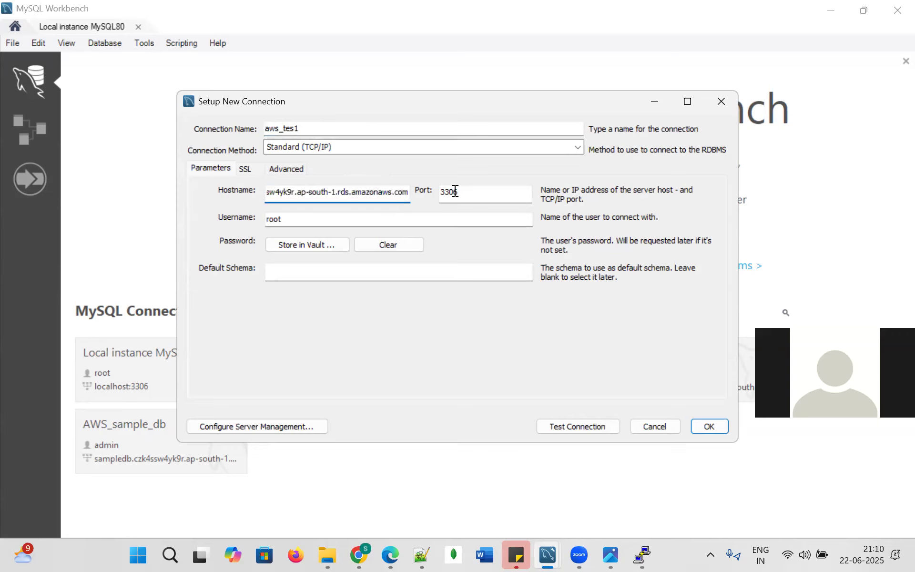
Set username admin, store the password in the vault, test successfully, and save the connection.
left_click(296, 221)
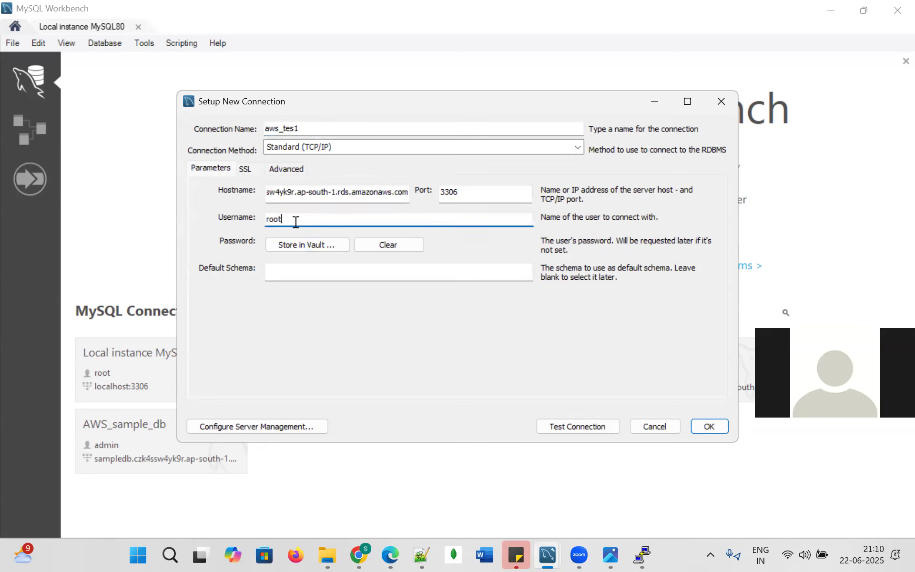
key("BackSpace")
key("BackSpace")
key("BackSpace")
key("BackSpace")
type("admin")
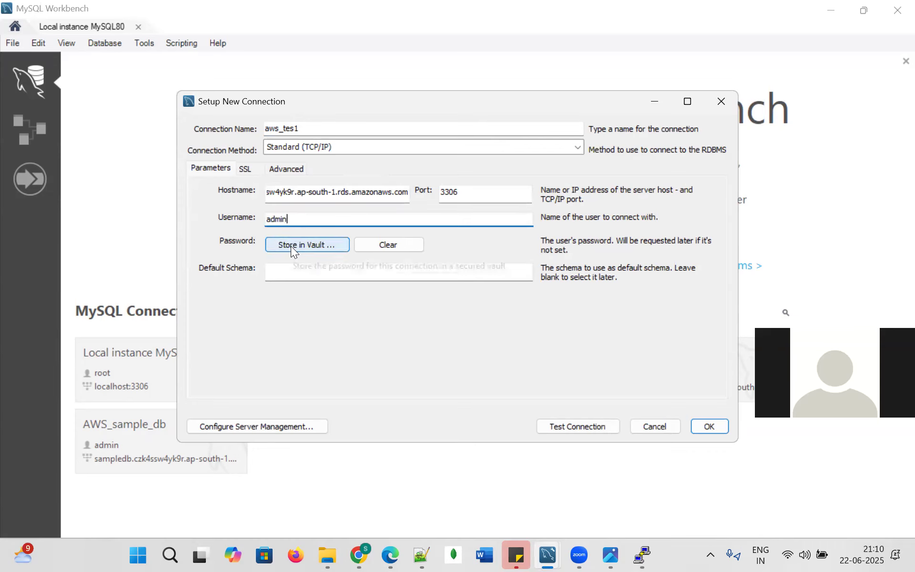
left_click(294, 245)
type("********")
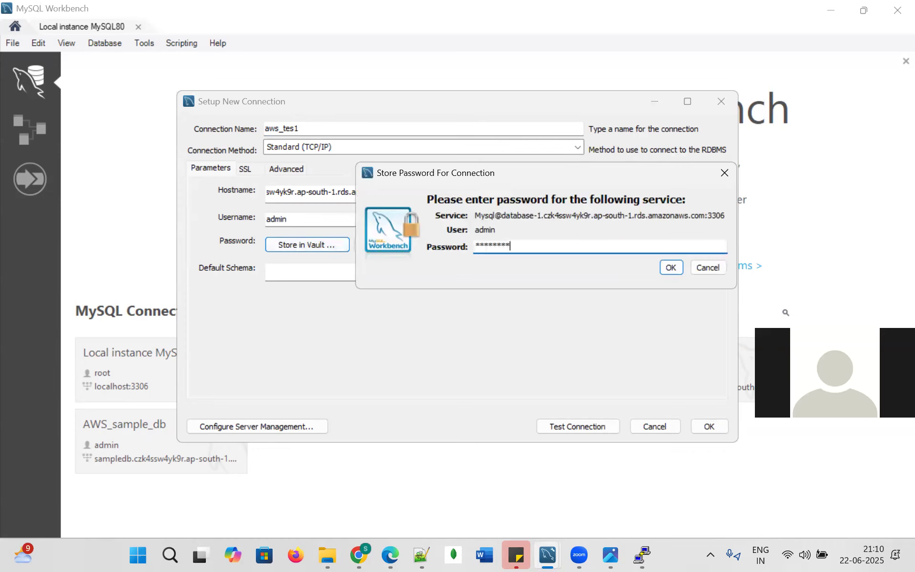
left_click(670, 266)
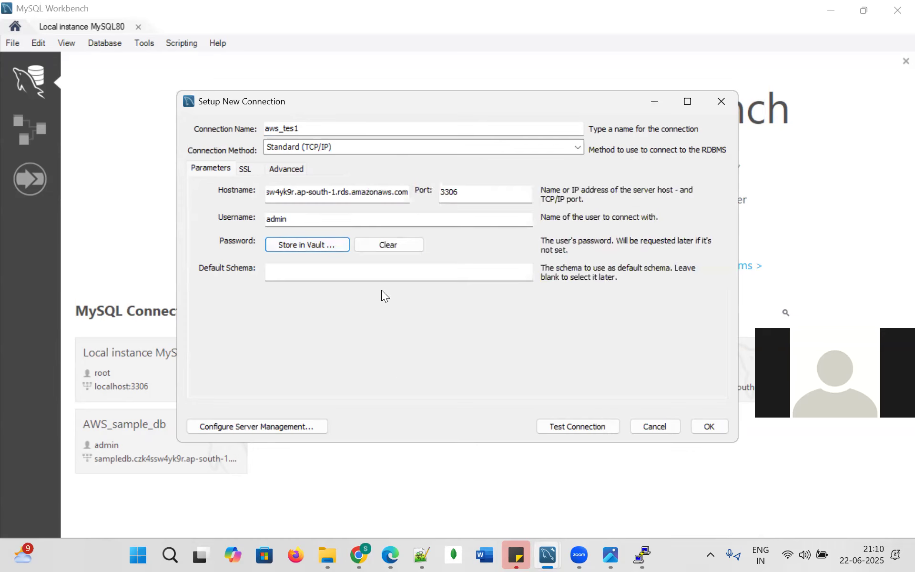
left_click(570, 426)
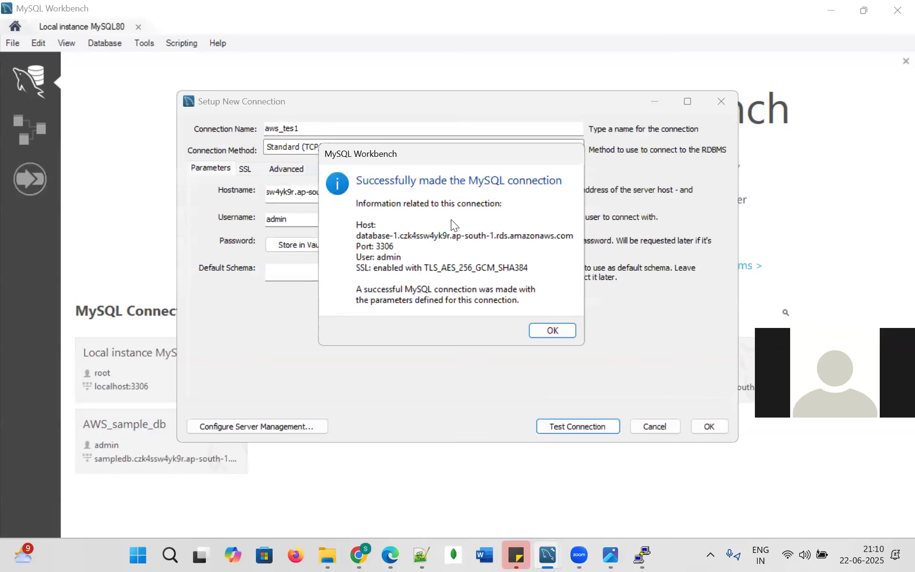
left_click(555, 330)
left_click(709, 426)
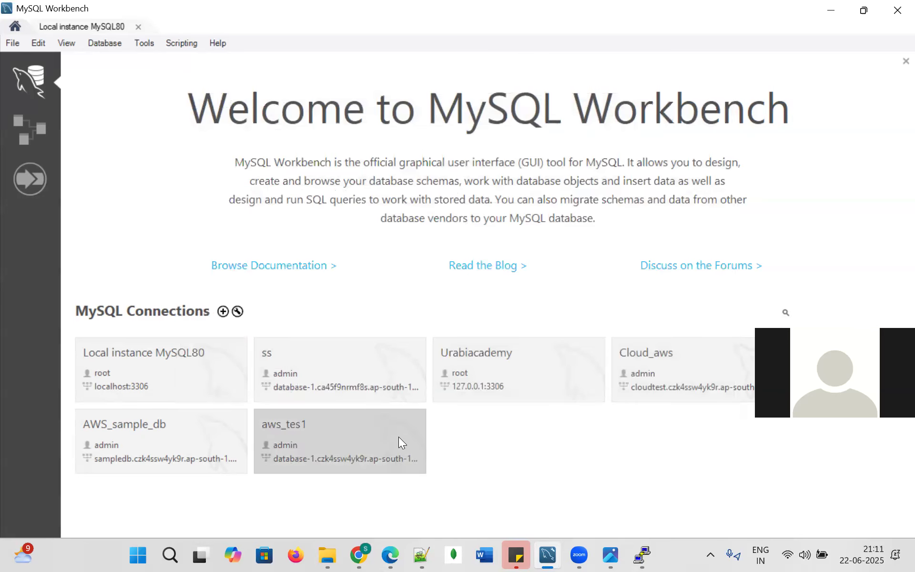
Open a SQL session on aws_tes1 and run CREATE DATABASE SAMPLE_DB.
left_click(334, 438)
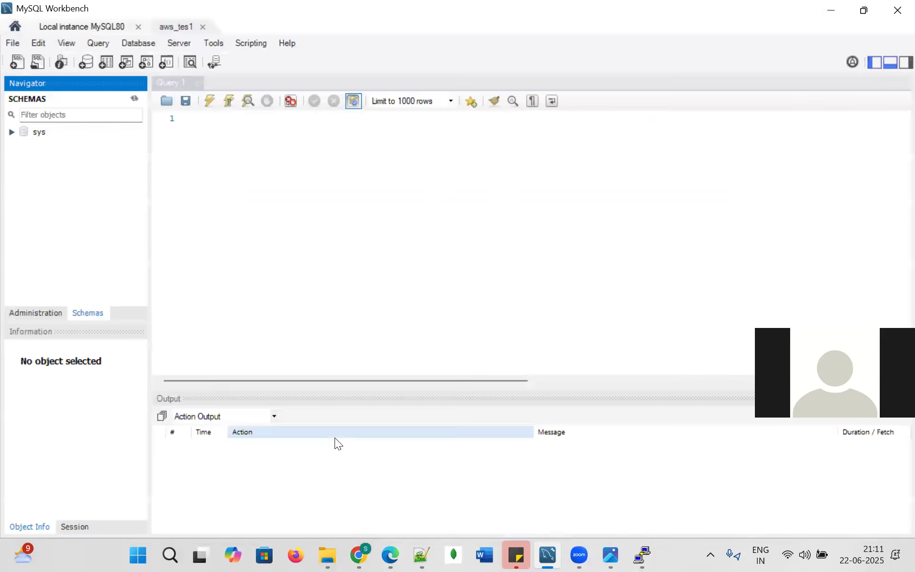
left_click(240, 127)
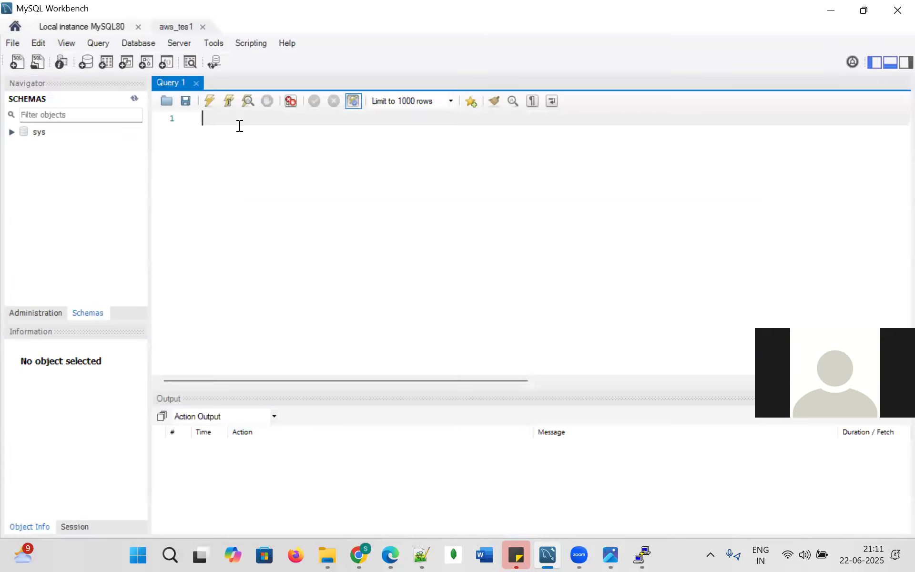
type("CREATE DATABASE")
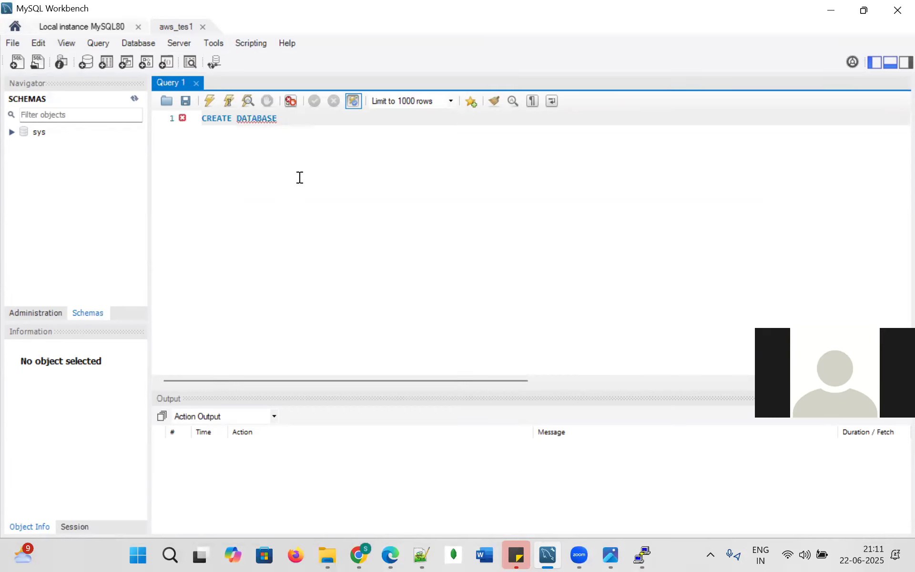
type(" SAMPLE_")
key("ctrl+Return")
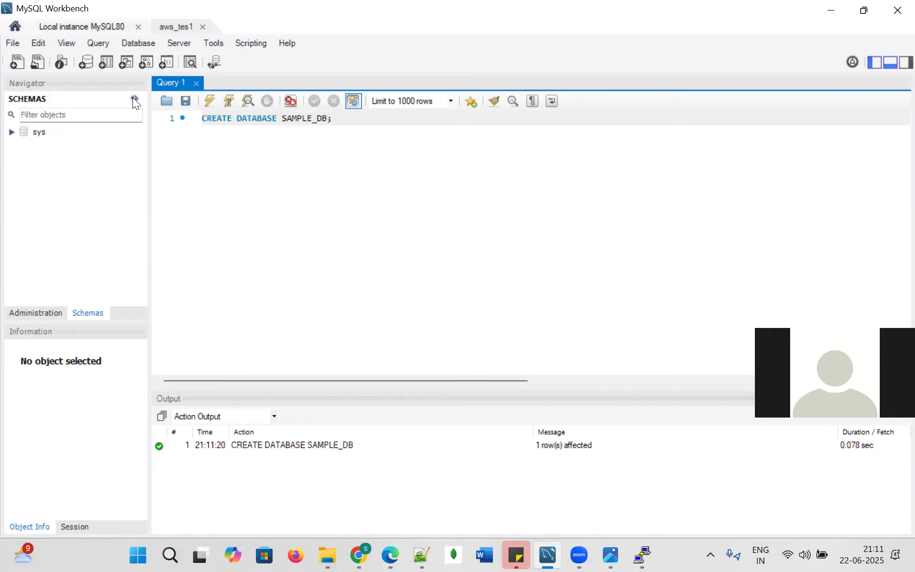
Refresh the Navigator schemas and set SAMPLE_DB as the default schema.
left_click(134, 98)
left_click(66, 133)
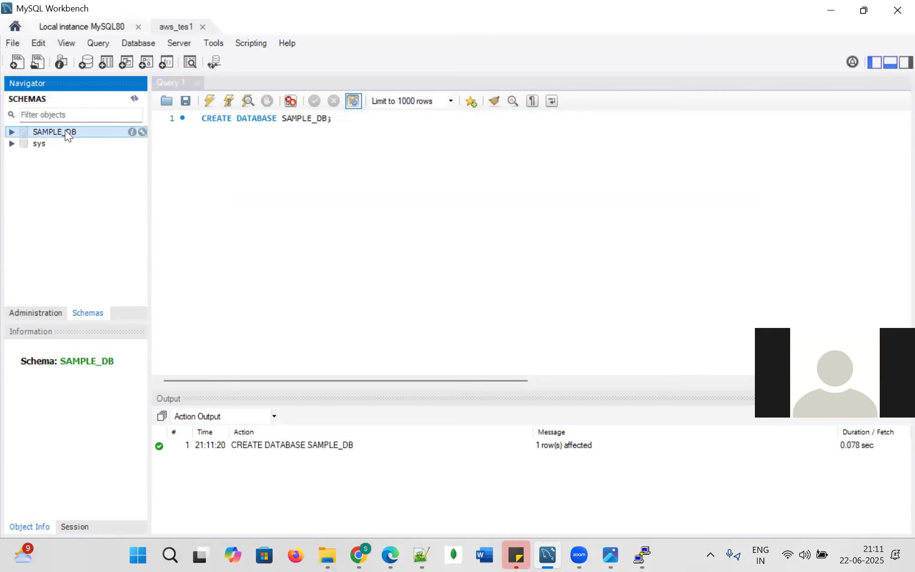
right_click(66, 132)
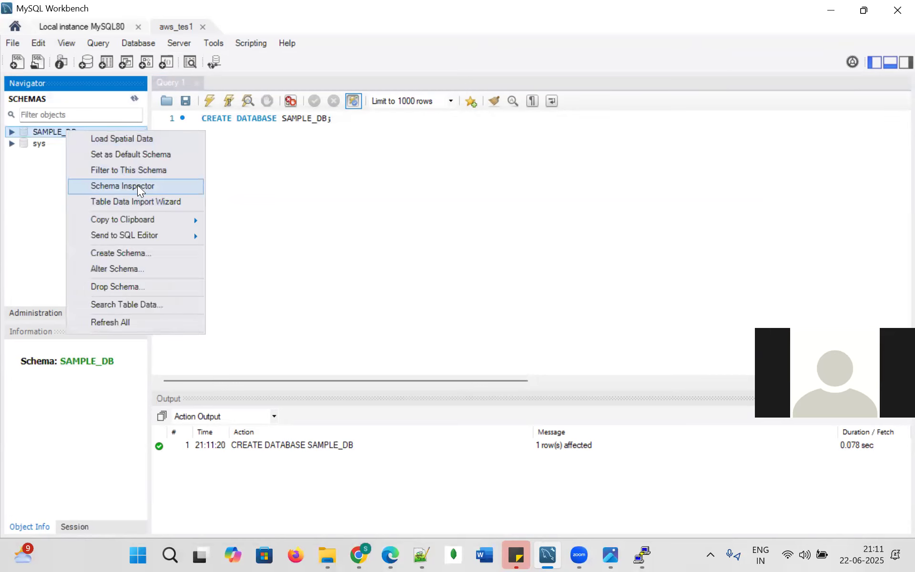
left_click(132, 154)
left_click(363, 124)
Create table EM with a single ID INT column.
key("Return")
key("Return")
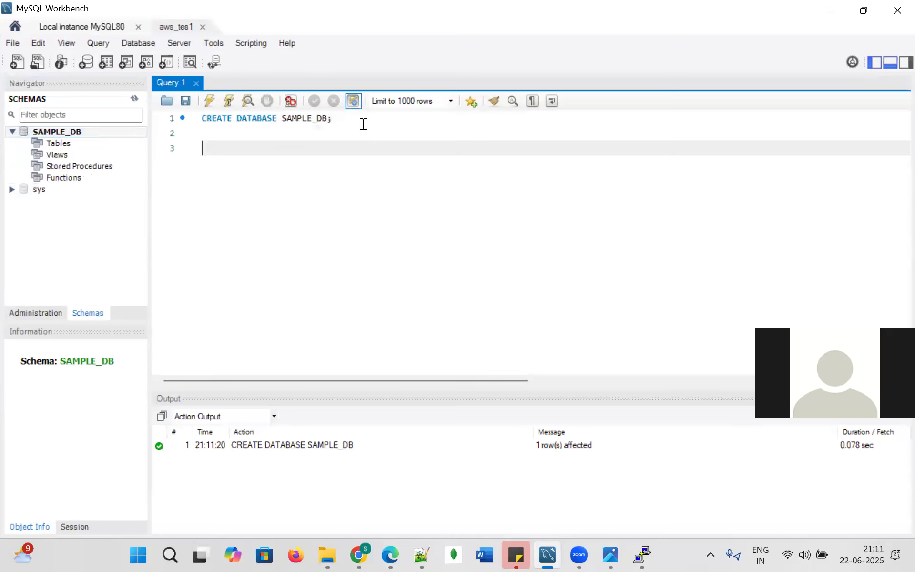
type("CREATE TABLE EM()")
key("Left")
type("ID INT")
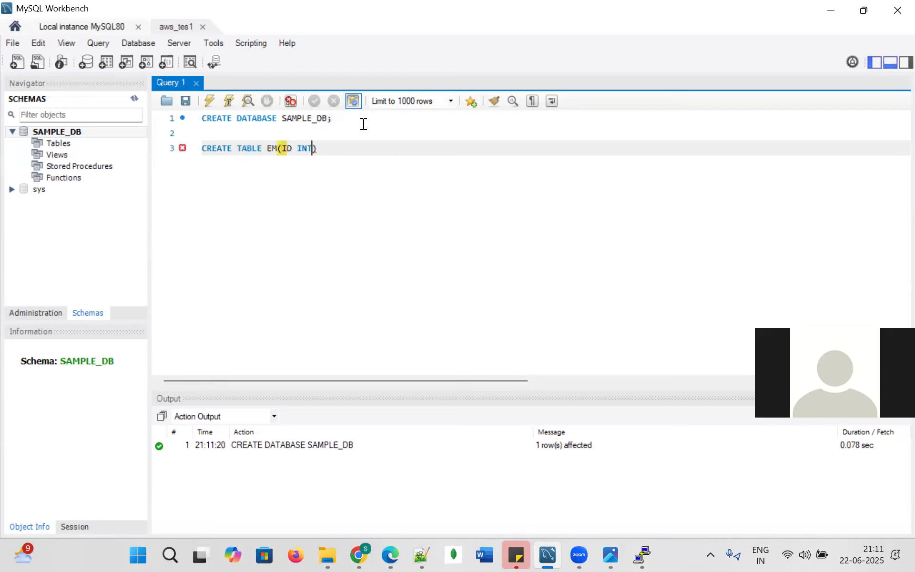
key("Right")
type(";")
key("ctrl+Return")
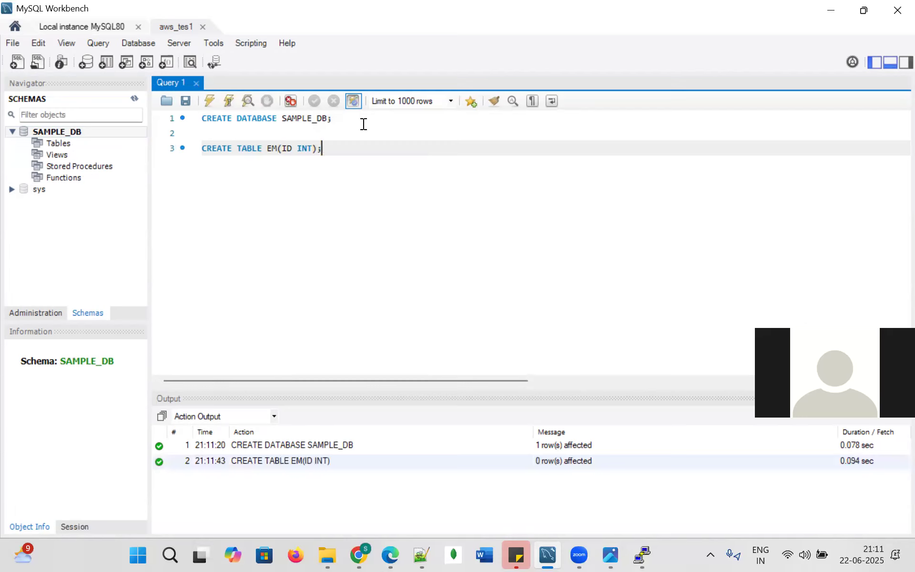
Add and run SHOW TABLES; and DESC EMP; on new query lines.
key("Return")
key("Return")
type("SHOW TABLES;")
key("ctrl+Return")
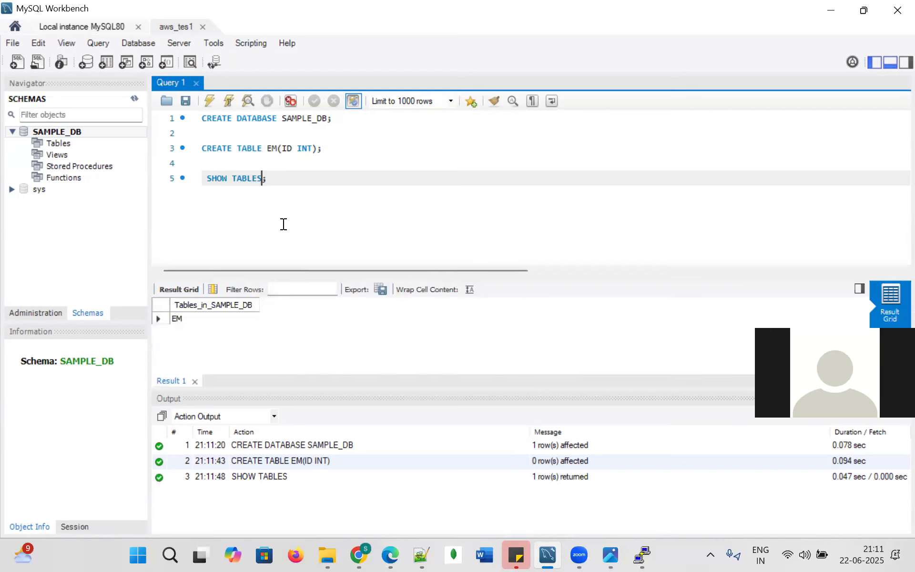
key("Return")
type("DESC EMP;")
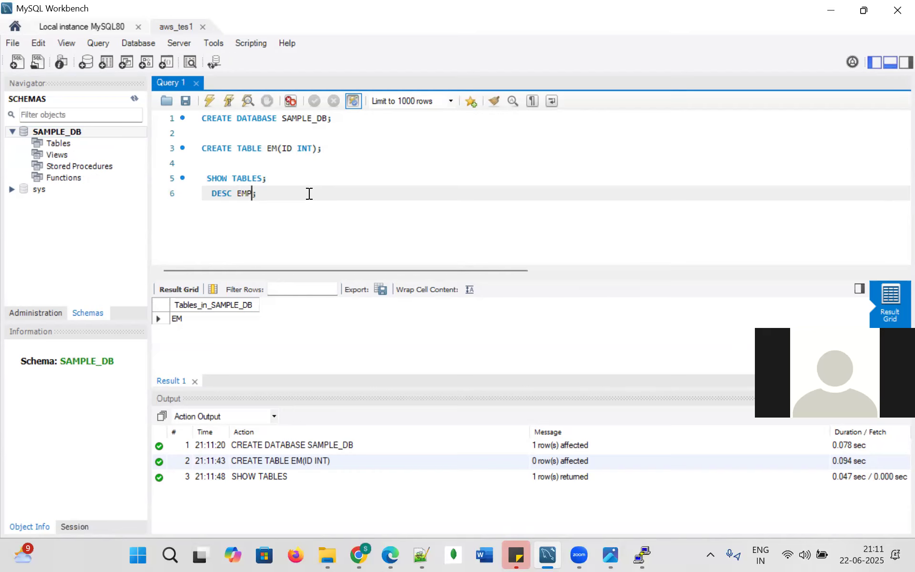
key("ctrl+Return")
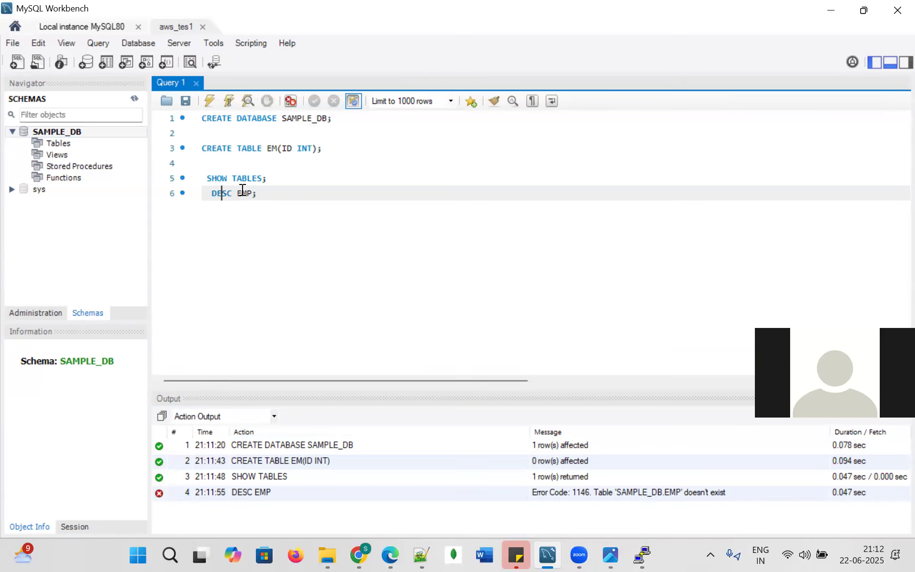
Rerun SHOW TABLES and DESC EM to view the nullable int ID column.
left_click(261, 178)
key("ctrl+Return")
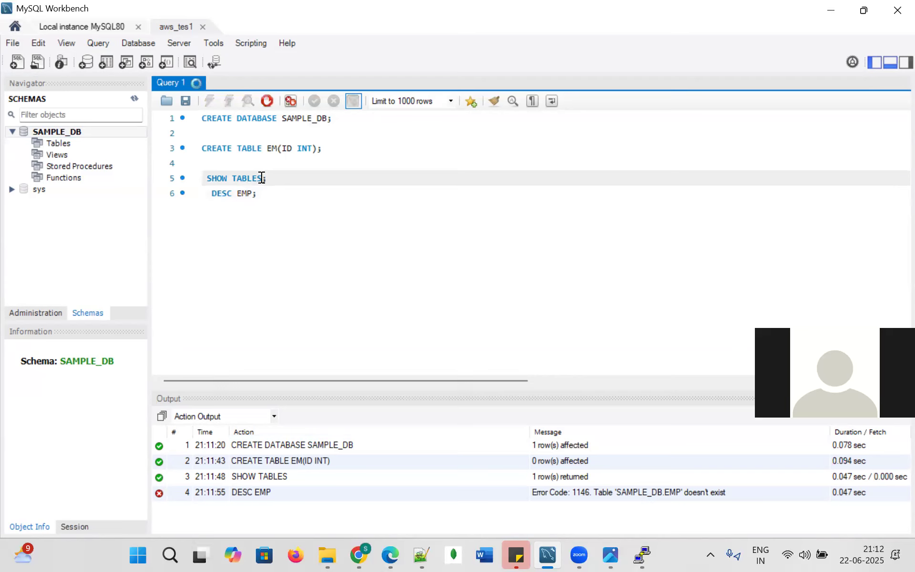
left_click(248, 193)
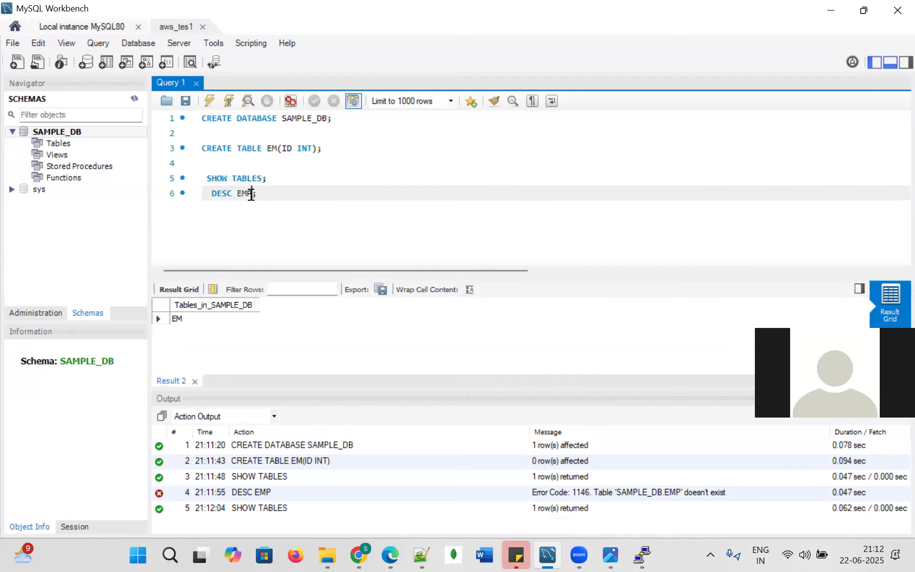
key("ctrl+Return")
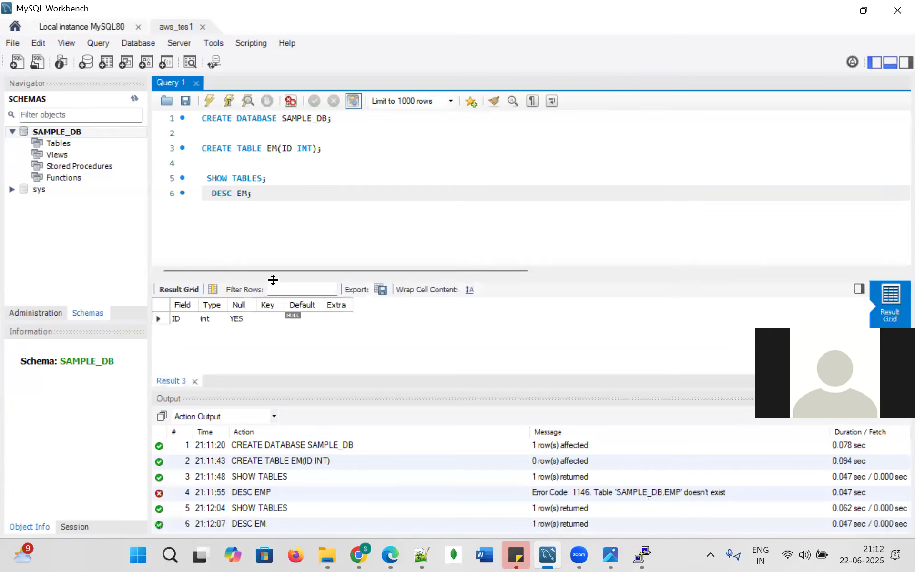
left_click(178, 318)
left_click(280, 194)
left_click_drag(335, 158, 171, 116)
left_click(321, 165)
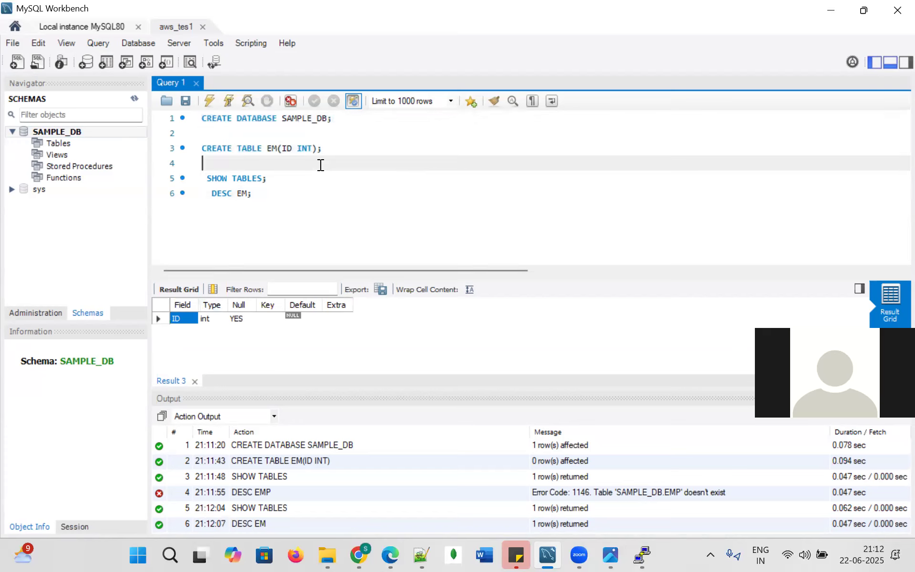
Run Select Rows - Limit 1000 on sys.sys_config's variable column, then return to the browser.
left_click(10, 189)
left_click(26, 200)
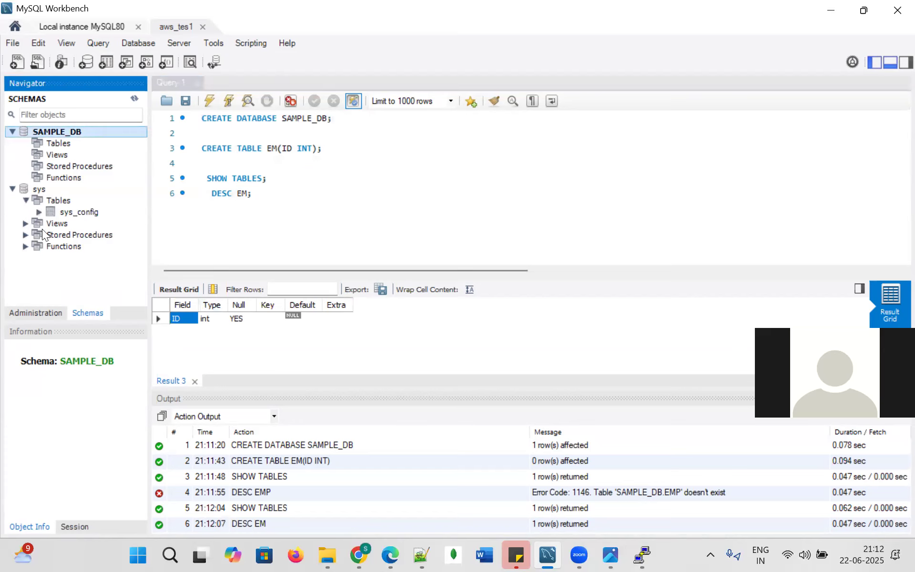
left_click(40, 212)
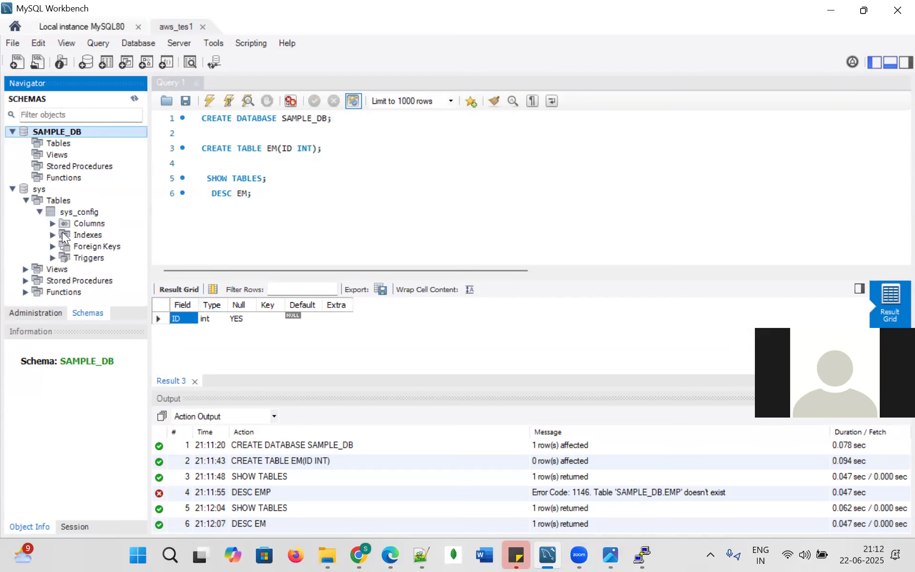
left_click(53, 223)
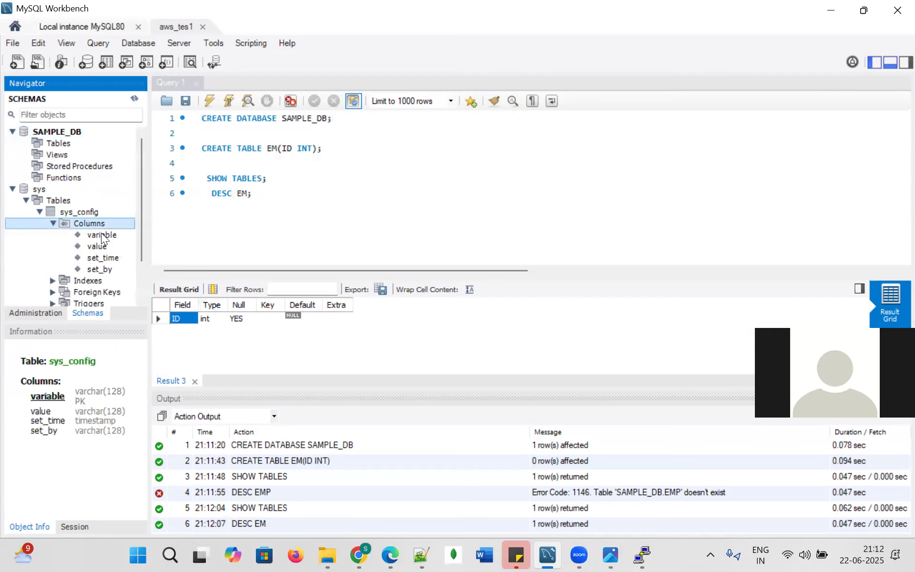
left_click(101, 234)
right_click(102, 234)
left_click(125, 238)
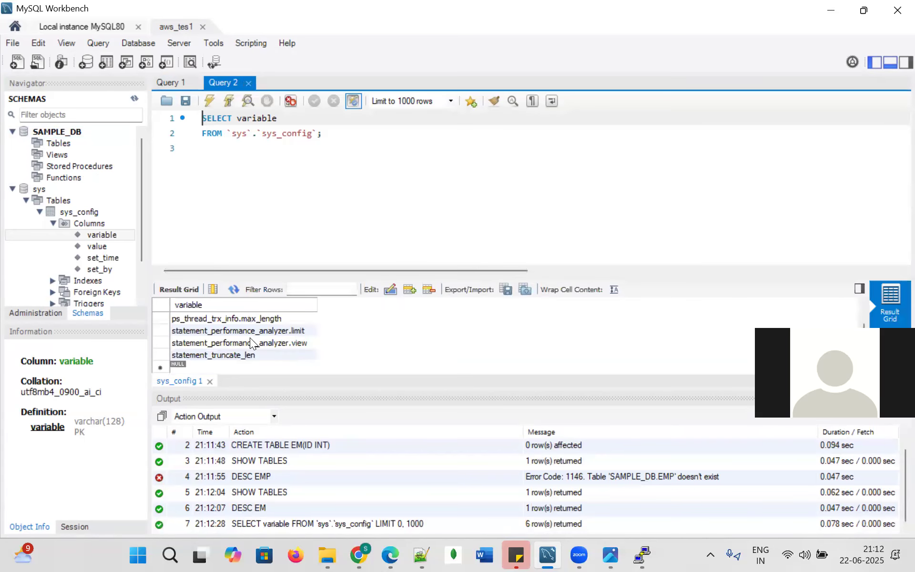
left_click(359, 555)
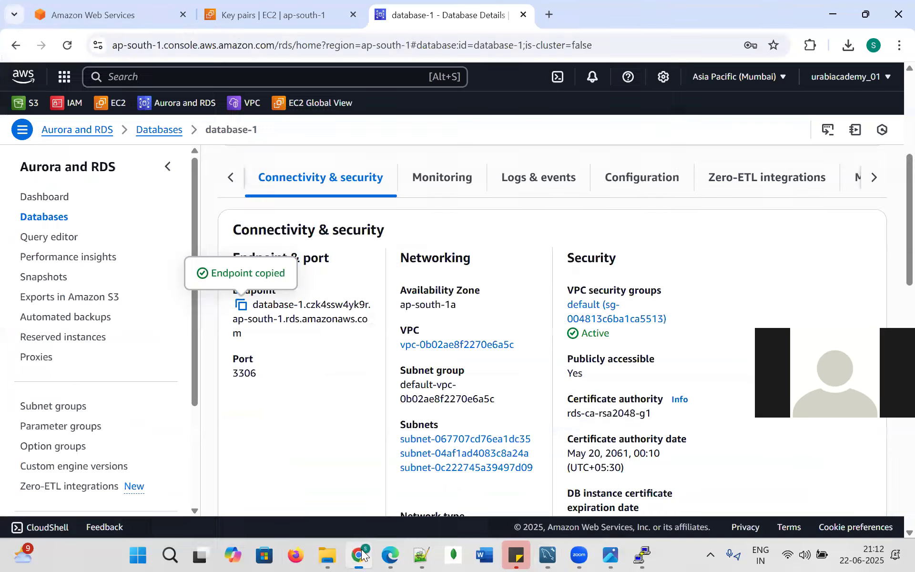
Return to the Databases list and view the other Create database options.
scroll(342, 217, "up", 5)
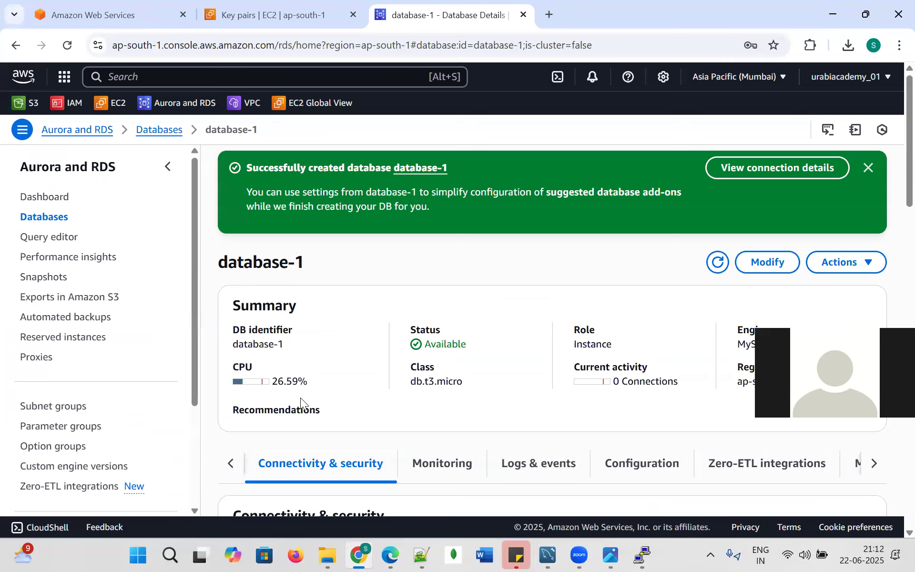
scroll(274, 372, "down", 3)
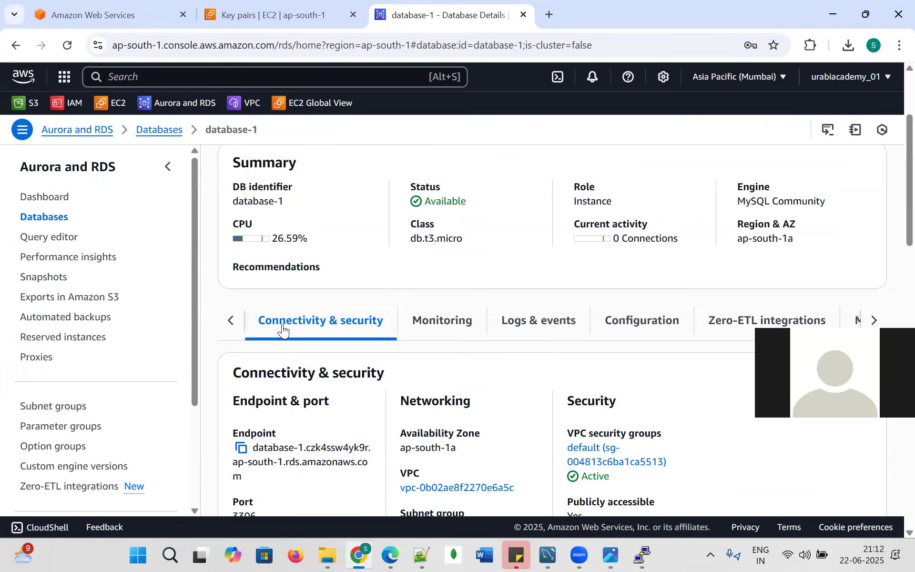
scroll(290, 317, "up", 3)
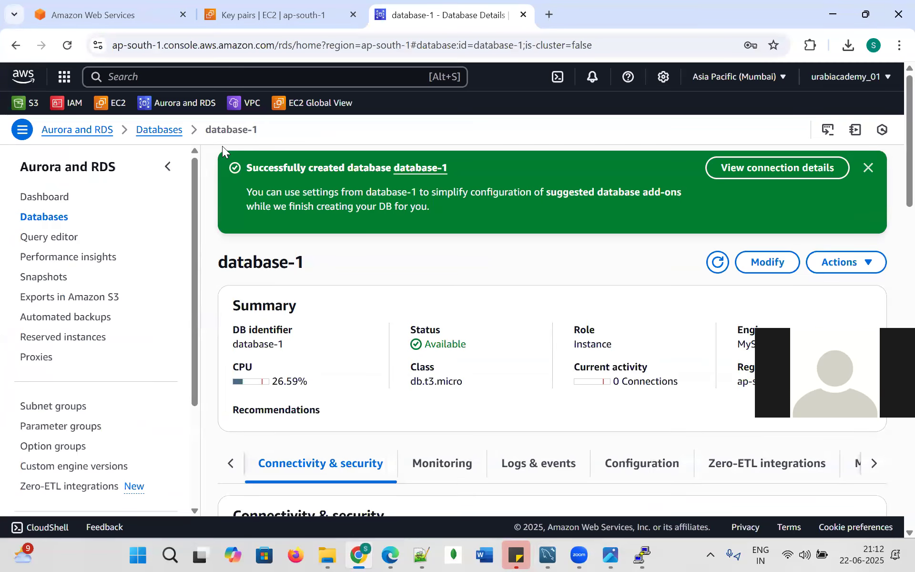
left_click(161, 130)
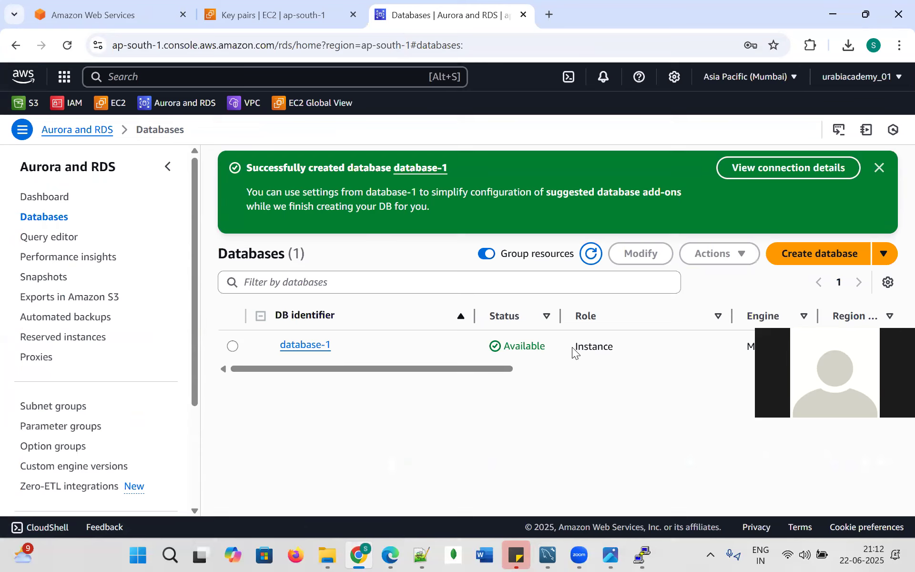
left_click(884, 255)
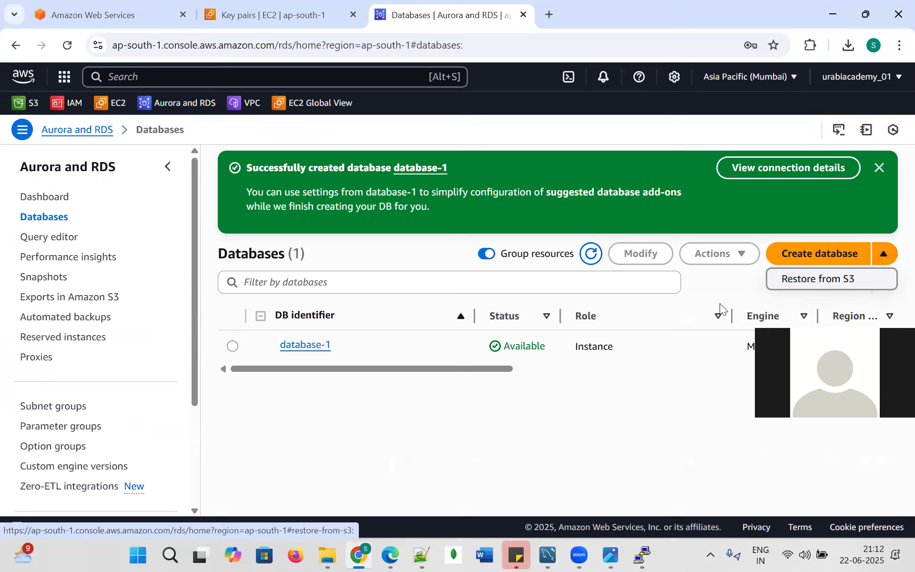
left_click_drag(502, 369, 320, 396)
Browse Snapshots, Exports in Amazon S3 and the Dashboard, then open the Snapshots list.
left_click(57, 283)
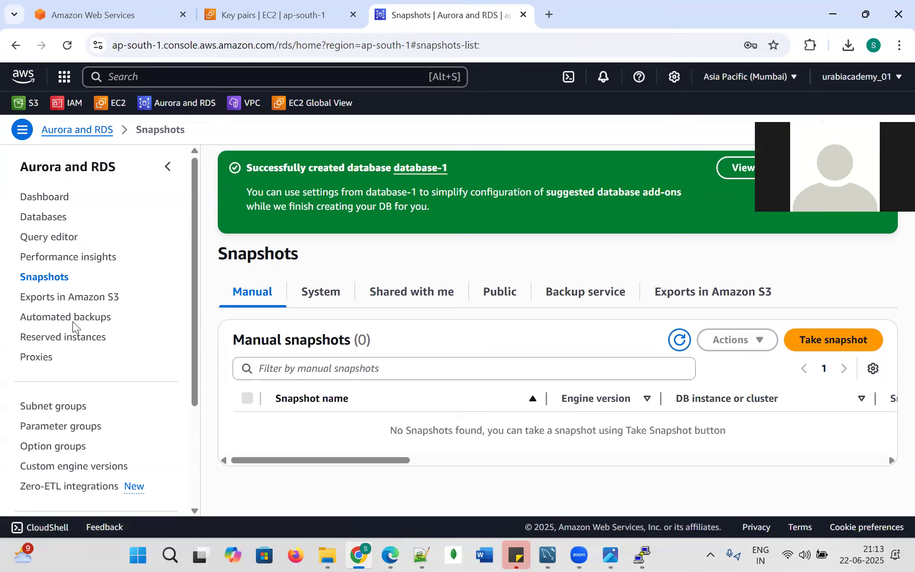
left_click(79, 298)
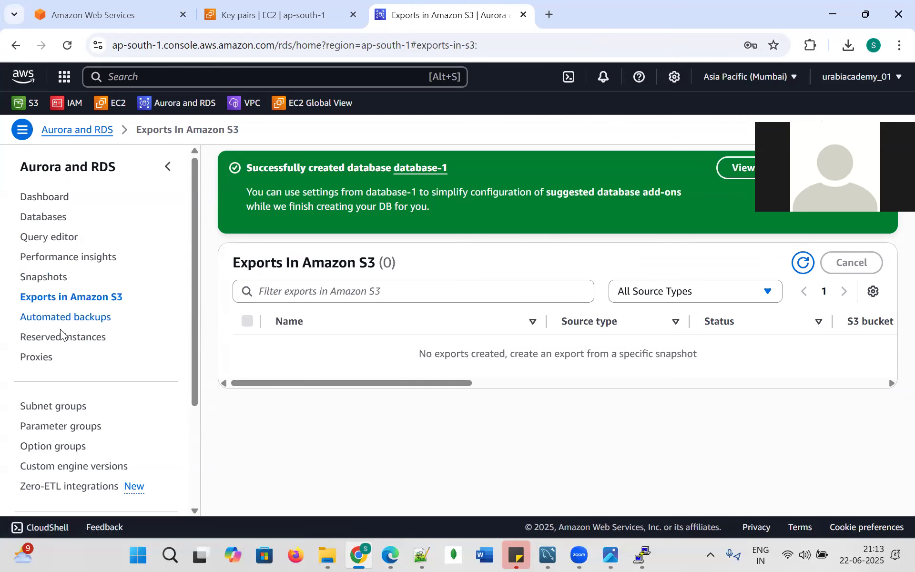
scroll(60, 371, "down", 3)
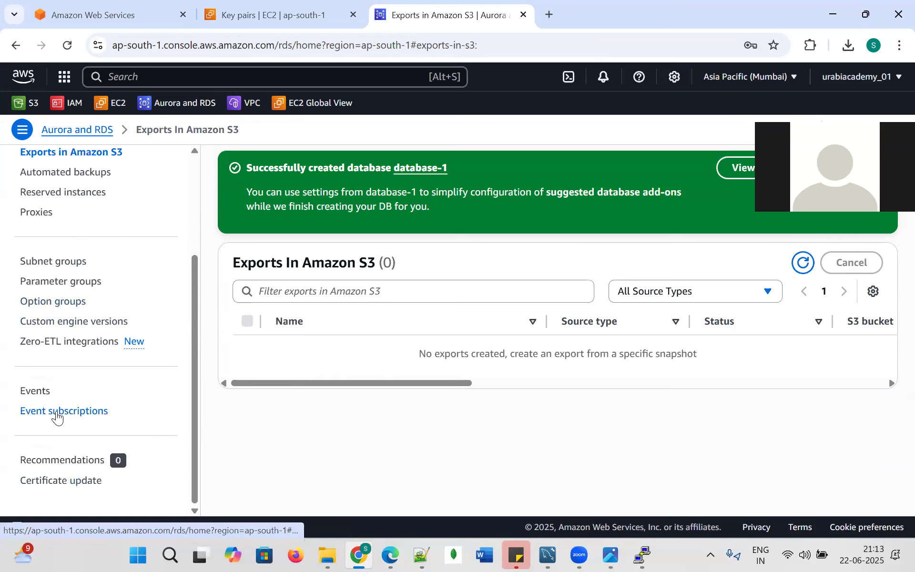
scroll(42, 400, "up", 3)
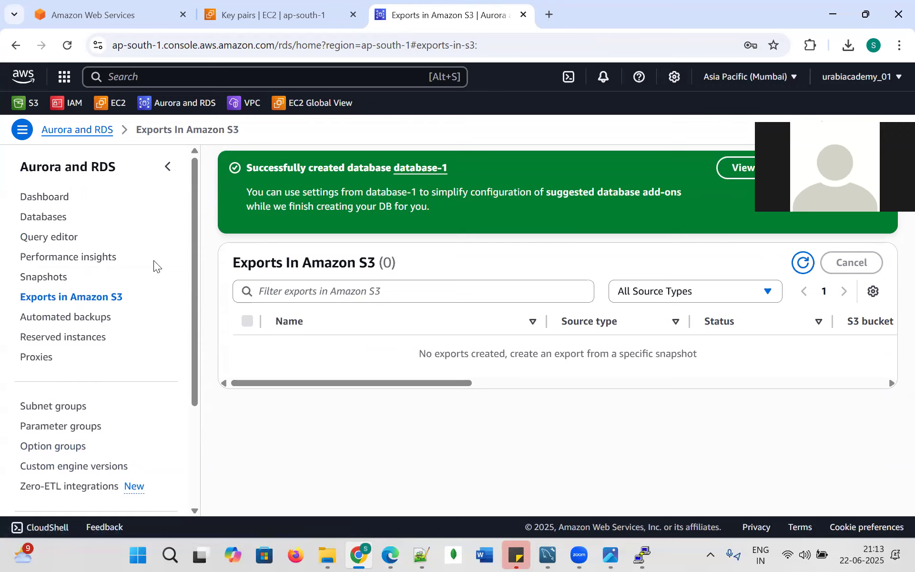
left_click(56, 203)
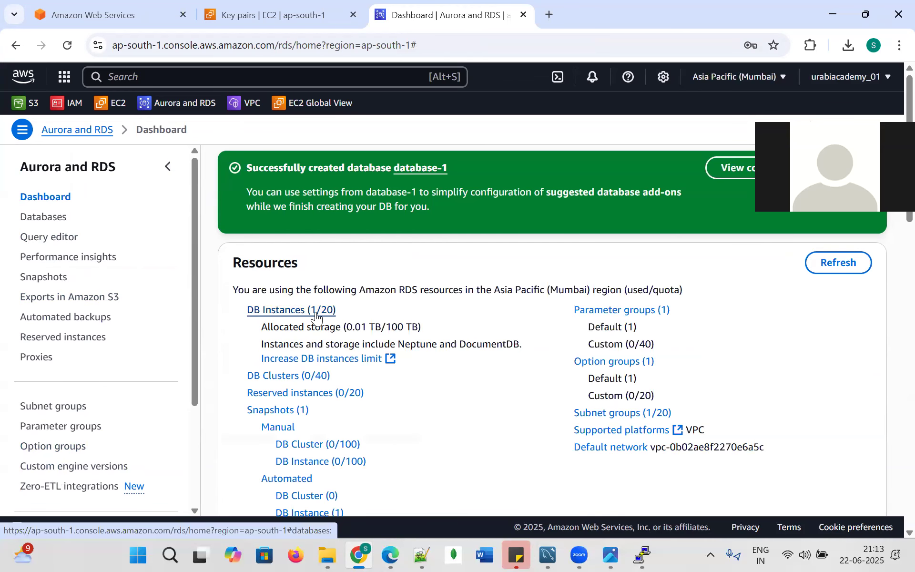
scroll(394, 410, "down", 1)
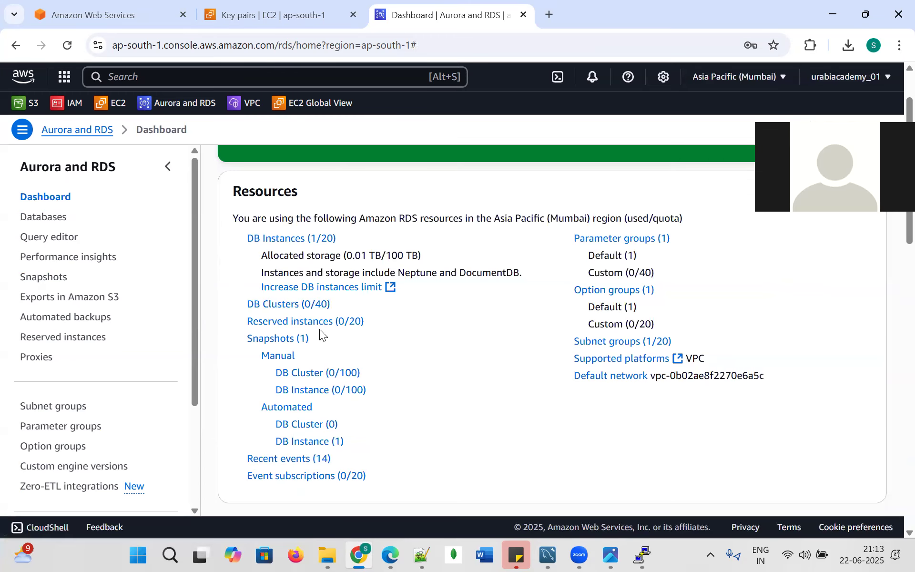
left_click(288, 339)
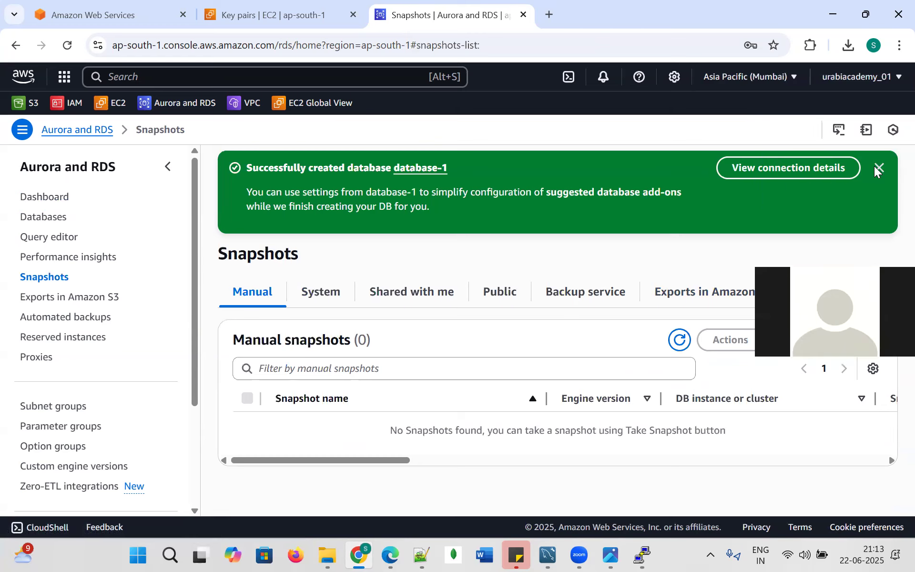
Start a manual DB snapshot with database-1 as the source instance.
left_click(833, 339)
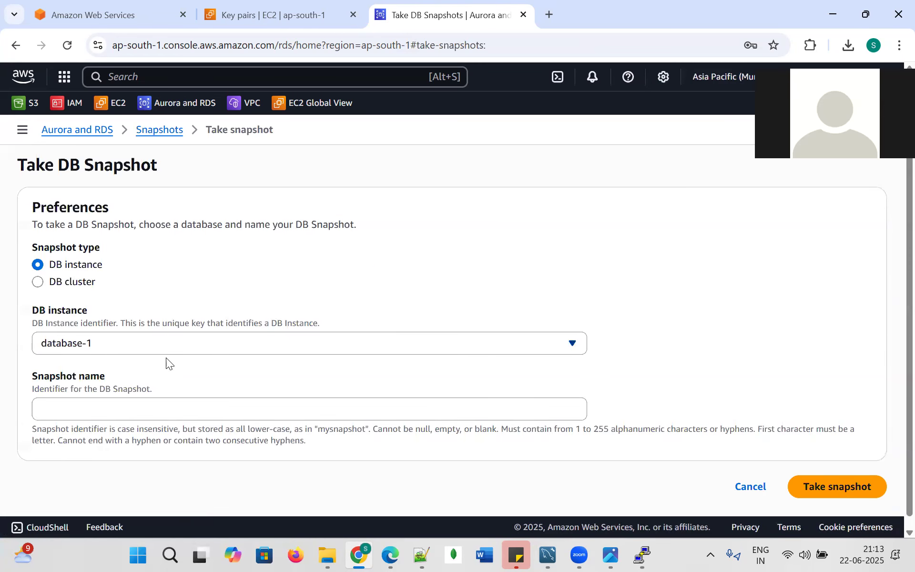
left_click(194, 343)
left_click(152, 370)
left_click(120, 408)
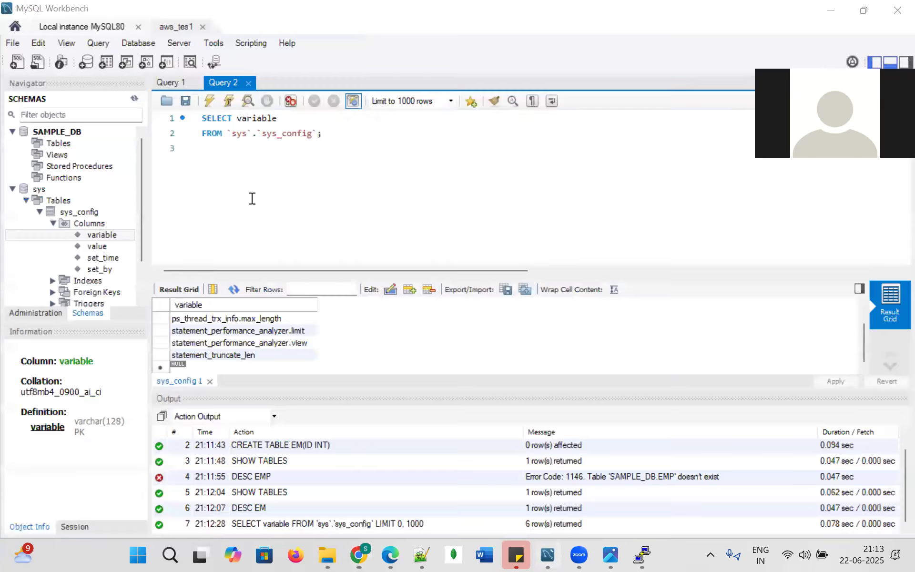
Abandon the snapshot form and go back through Snapshots to the RDS dashboard.
left_click(548, 554)
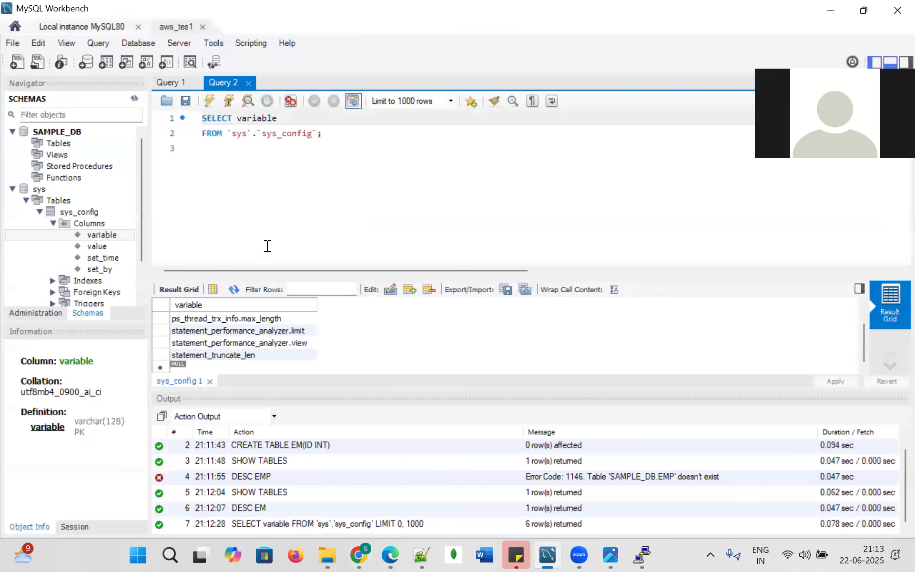
left_click(359, 555)
left_click(162, 130)
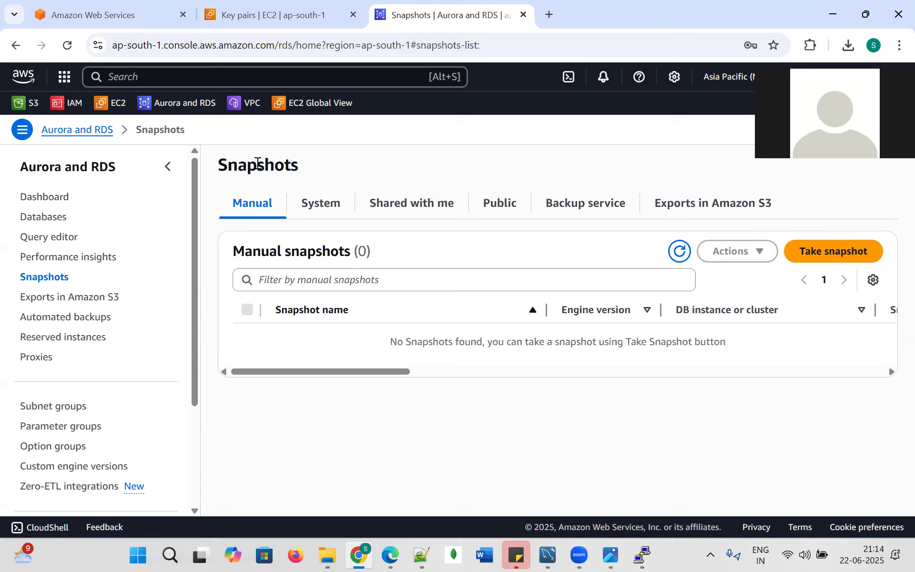
left_click(111, 137)
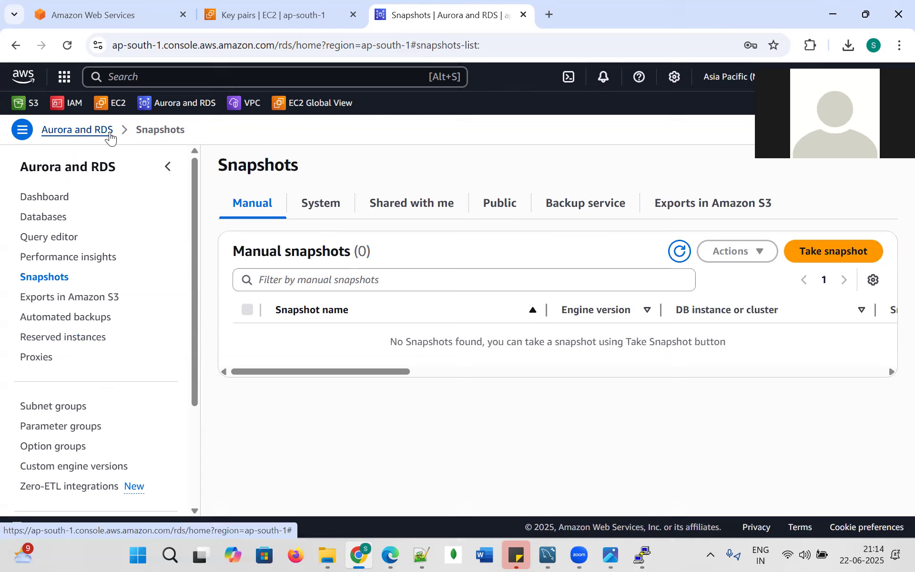
Open Databases, scroll the table sideways, select database-1 and browse its Actions menu without choosing.
left_click(50, 217)
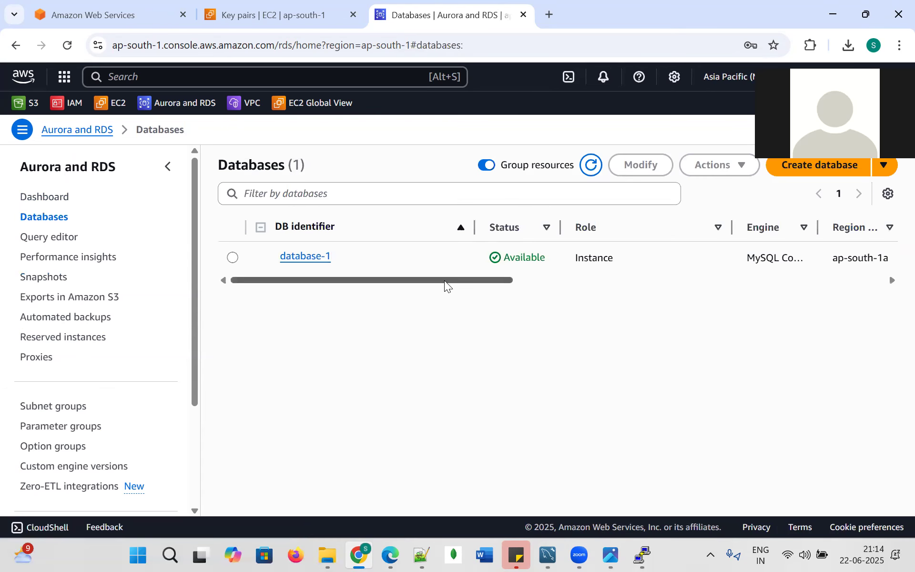
left_click_drag(445, 280, 873, 291)
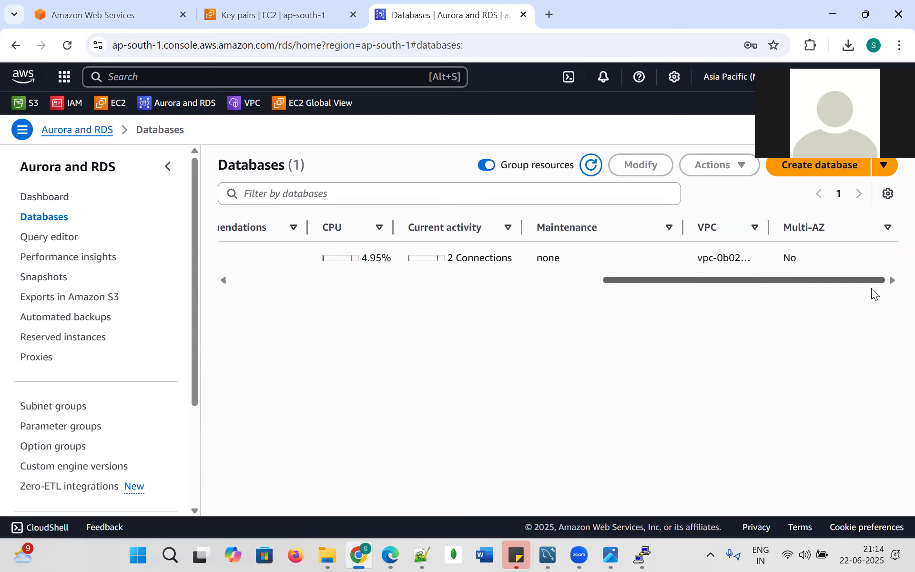
left_click_drag(752, 297, 893, 279)
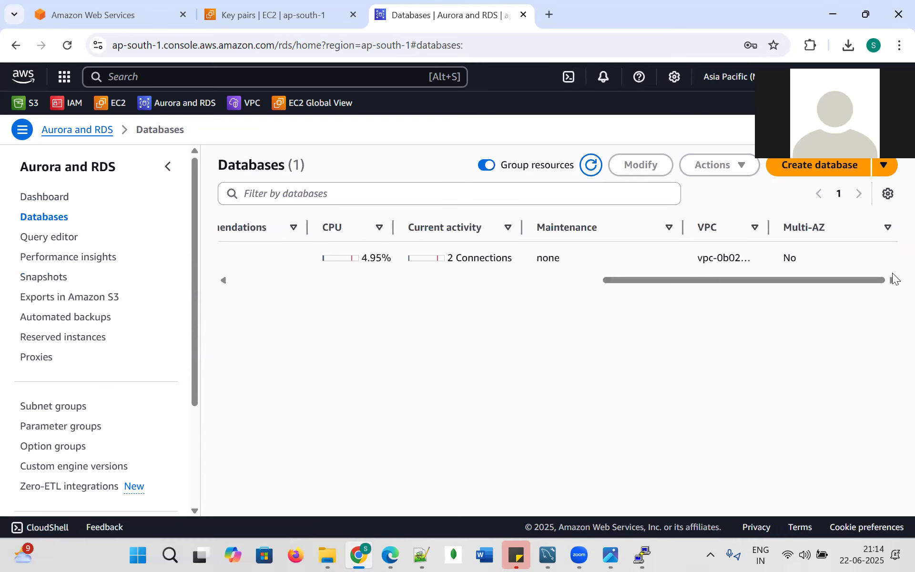
left_click_drag(695, 279, 238, 267)
left_click(233, 258)
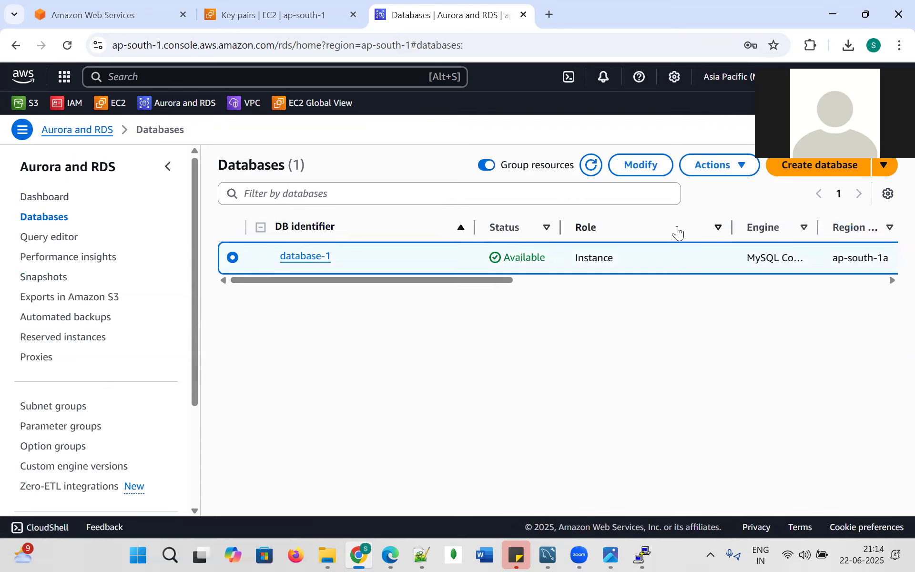
left_click(750, 168)
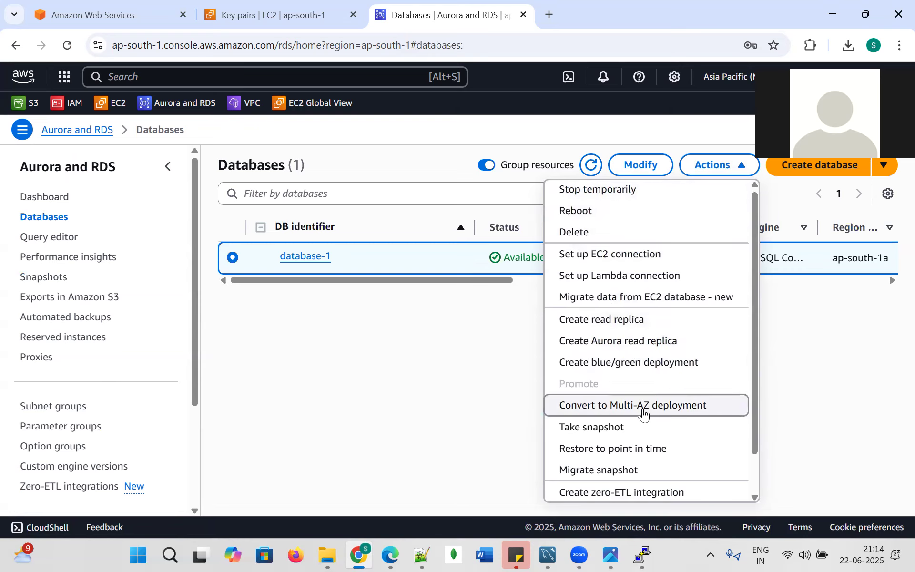
scroll(639, 400, "down", 1)
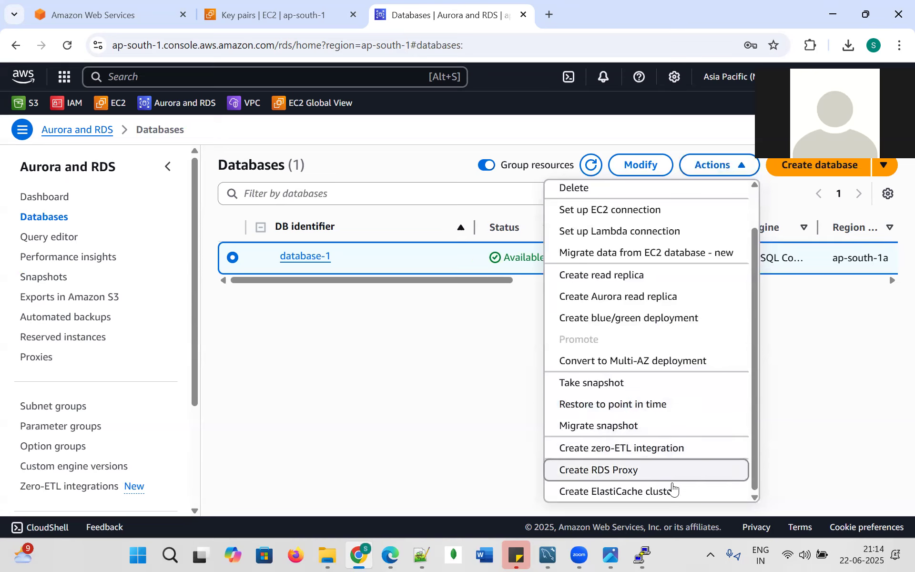
scroll(638, 308, "up", 1)
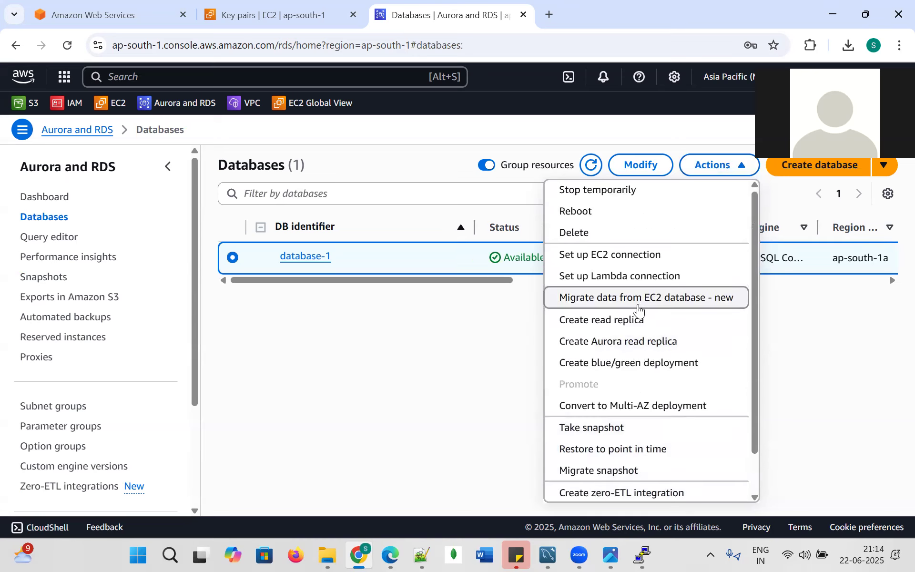
left_click(491, 361)
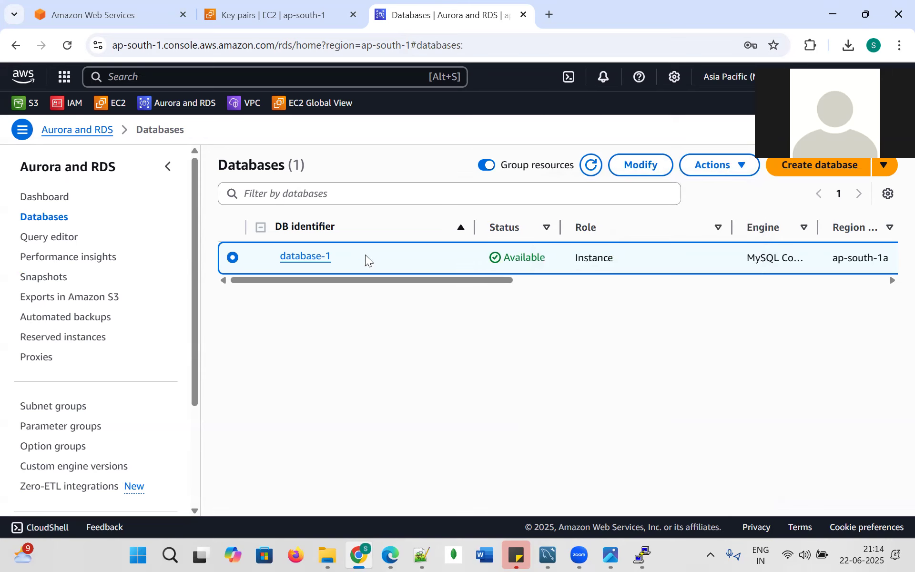
left_click(641, 166)
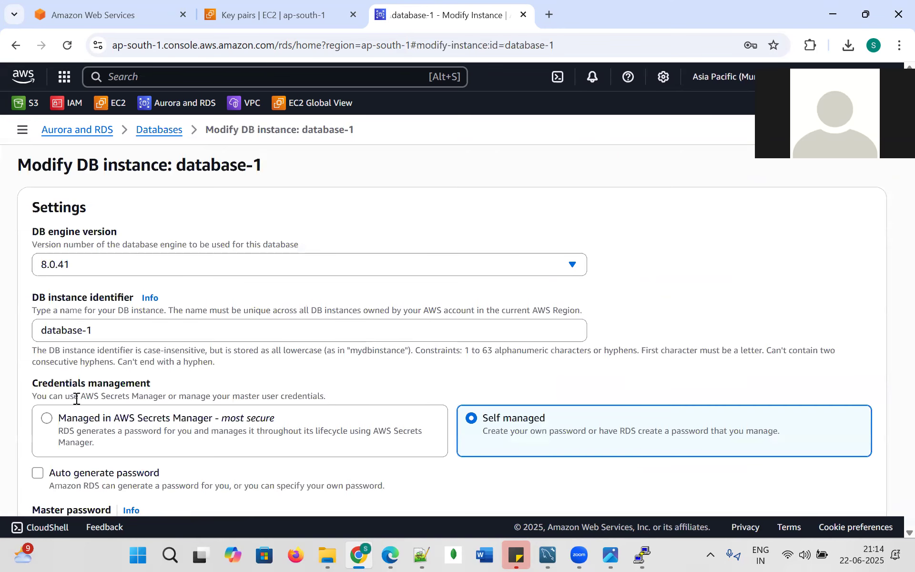
scroll(76, 399, "down", 10)
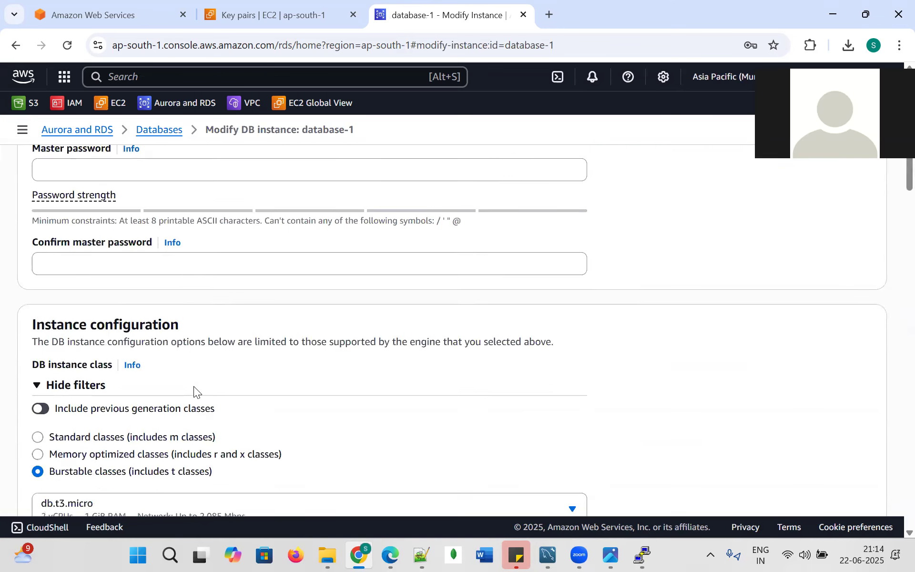
scroll(205, 415, "down", 5)
scroll(205, 418, "up", 15)
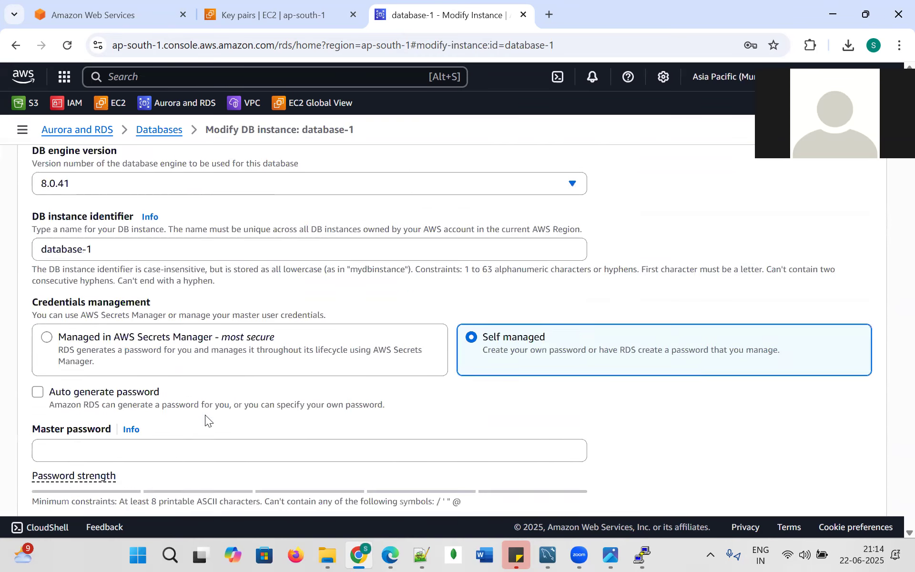
left_click(165, 131)
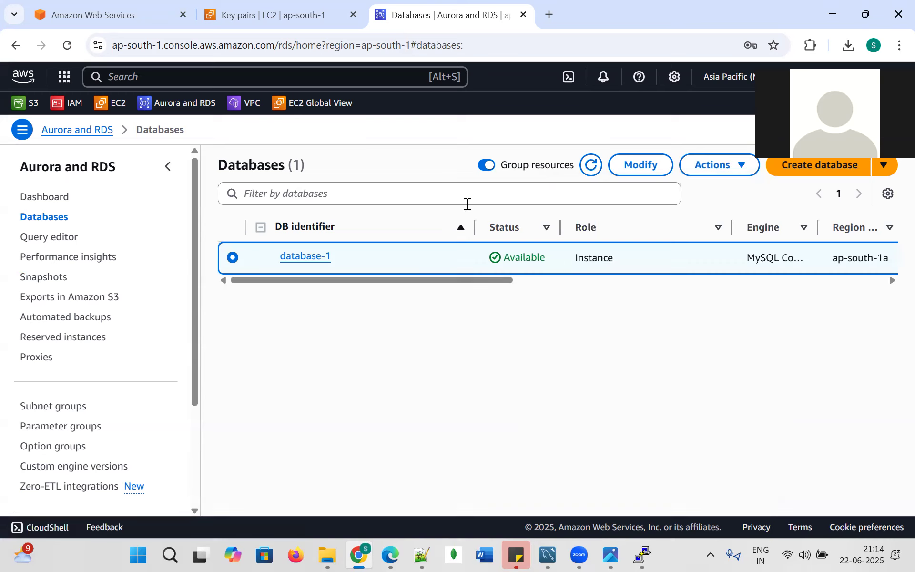
Start deleting database-1 with no final snapshot and no retained automated backups.
left_click(736, 172)
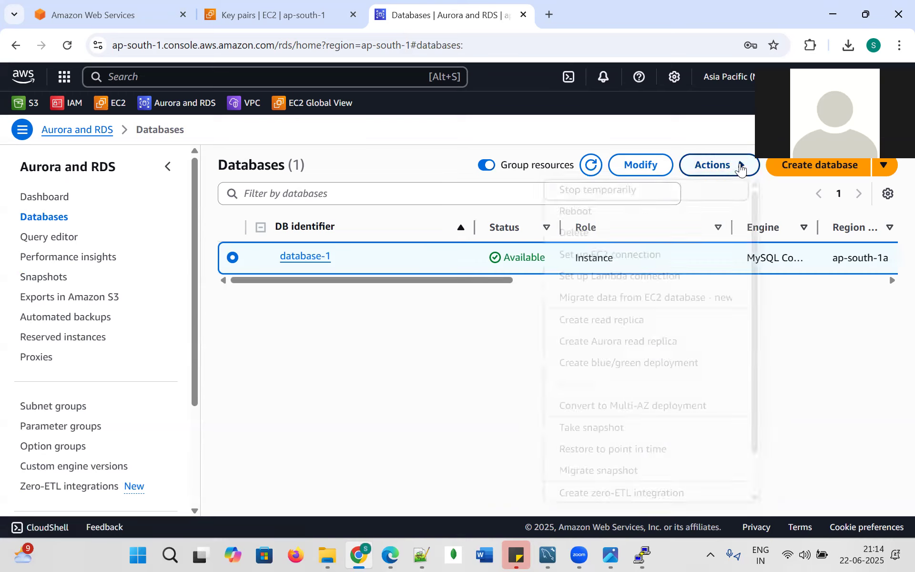
left_click(597, 231)
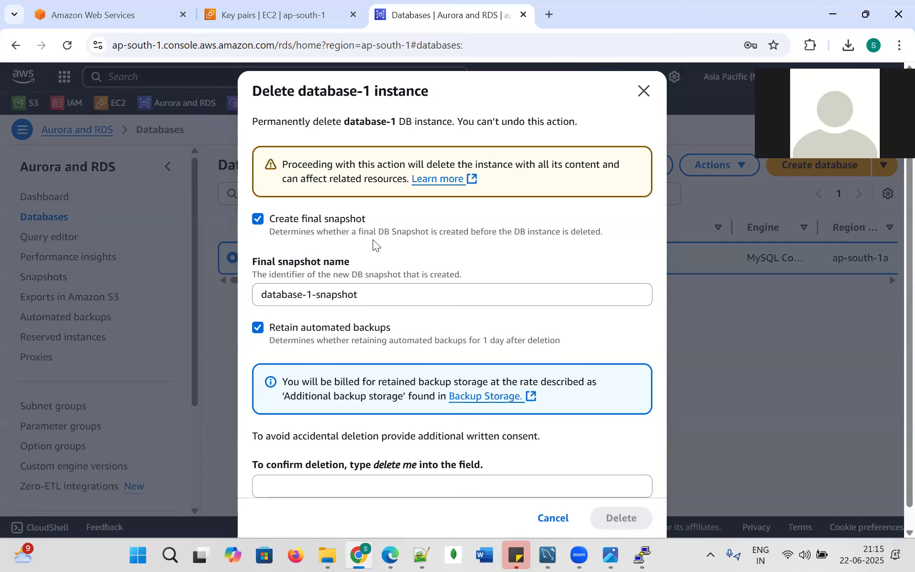
left_click(259, 220)
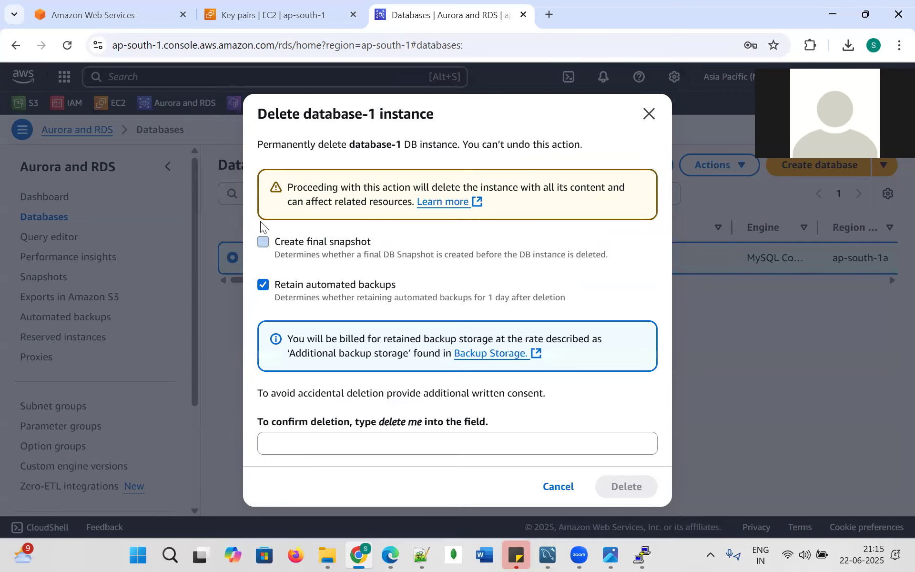
left_click(263, 242)
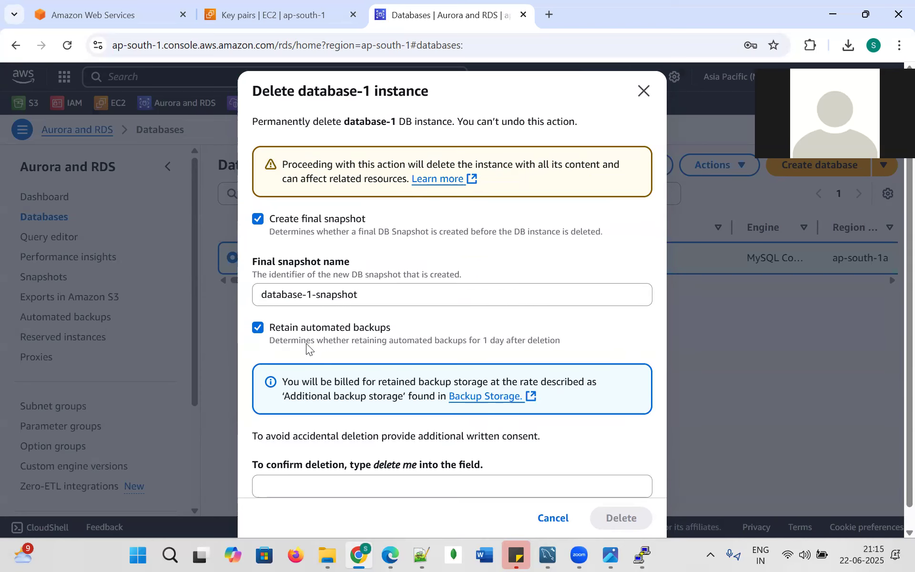
scroll(507, 363, "down", 1)
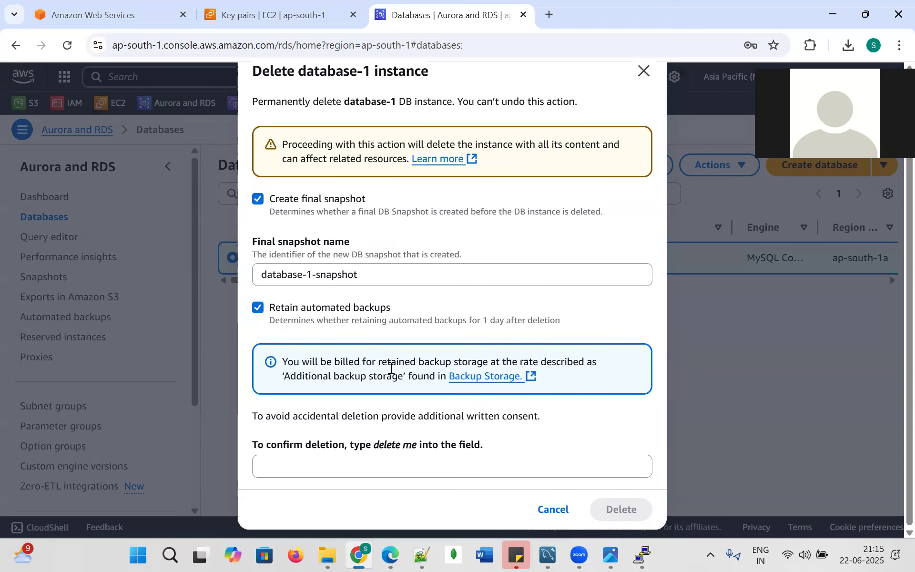
left_click(258, 199)
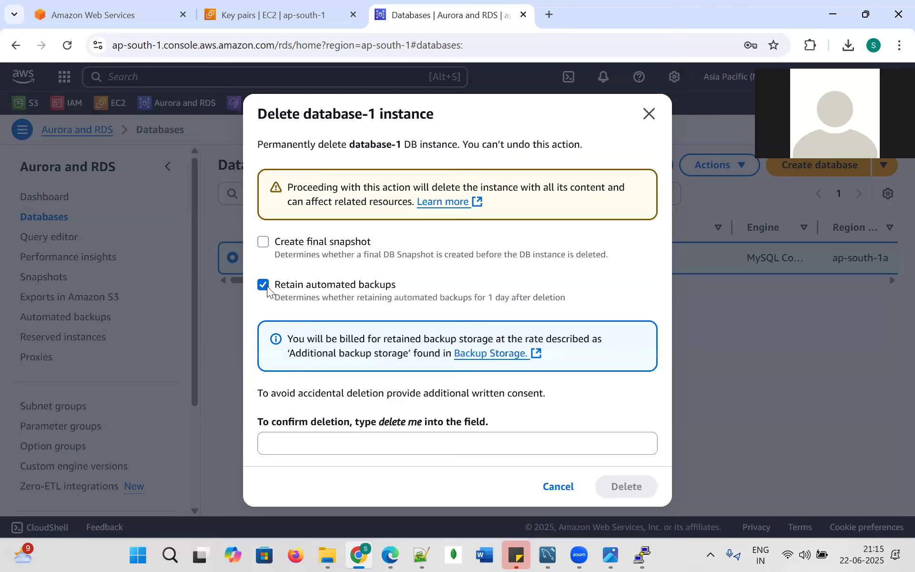
left_click(263, 285)
scroll(392, 402, "down", 1)
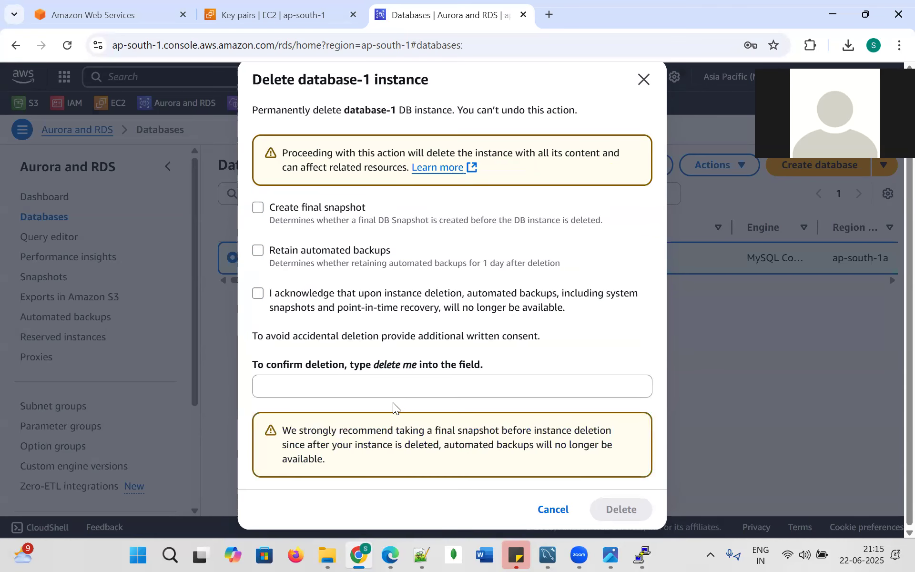
Paste the 'delete me' phrase into the confirmation field and tick the backup-loss acknowledgement.
left_click_drag(378, 364, 417, 368)
left_click(382, 367)
key("ctrl+c")
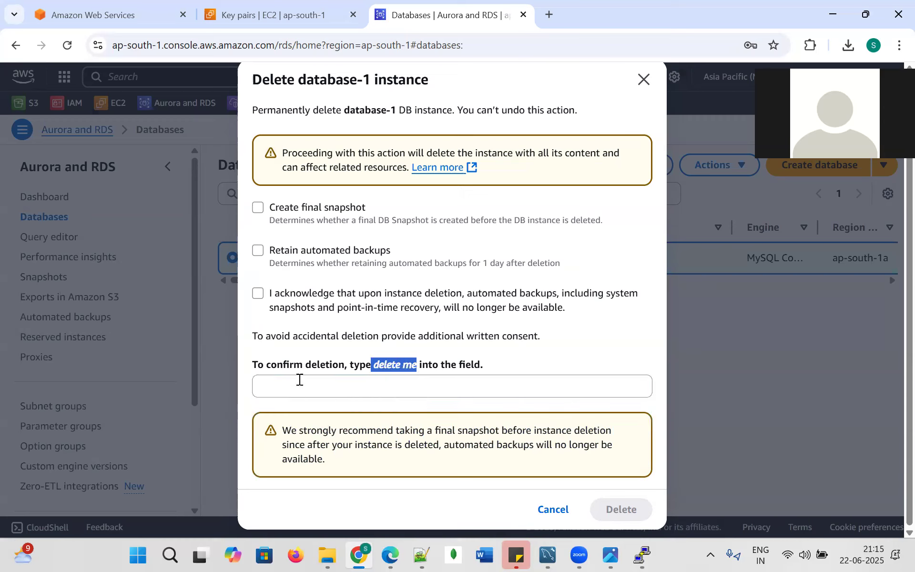
left_click(298, 383)
key("ctrl+v")
left_click(471, 333)
scroll(472, 333, "up", 1)
left_click(303, 321)
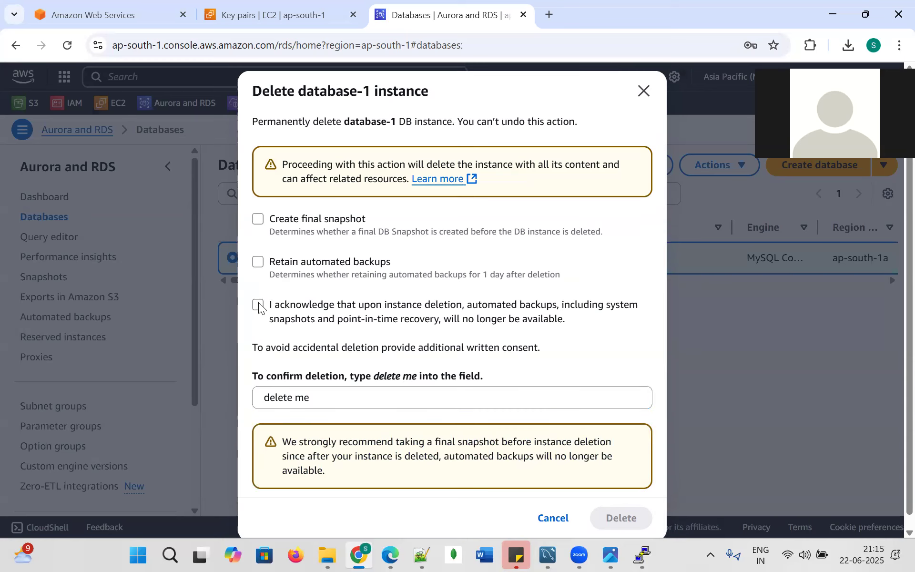
left_click(427, 394)
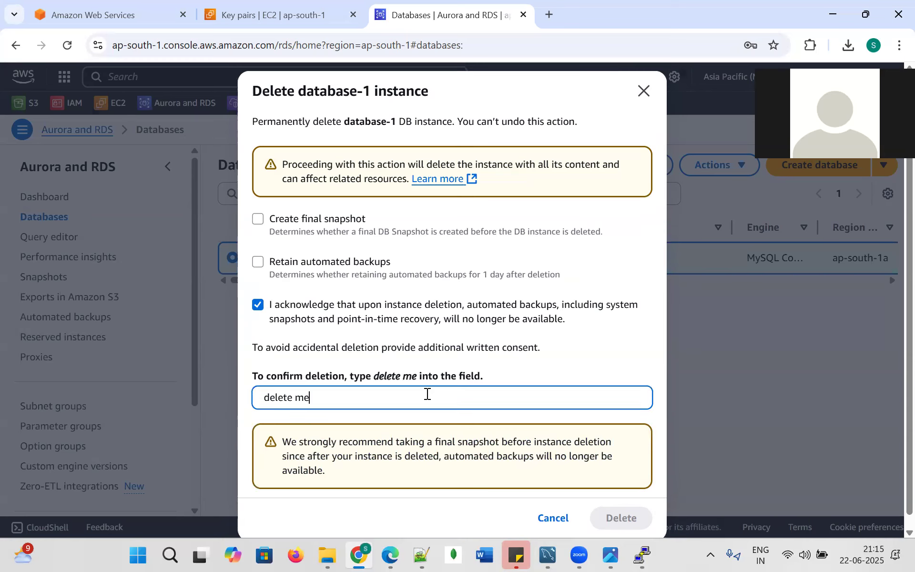
left_click(528, 322)
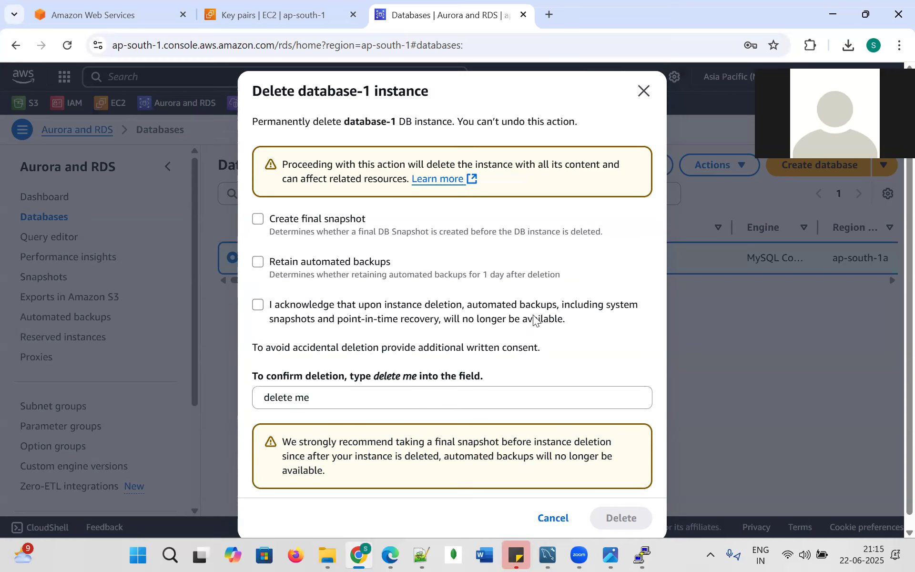
scroll(505, 333, "down", 1)
left_click(257, 293)
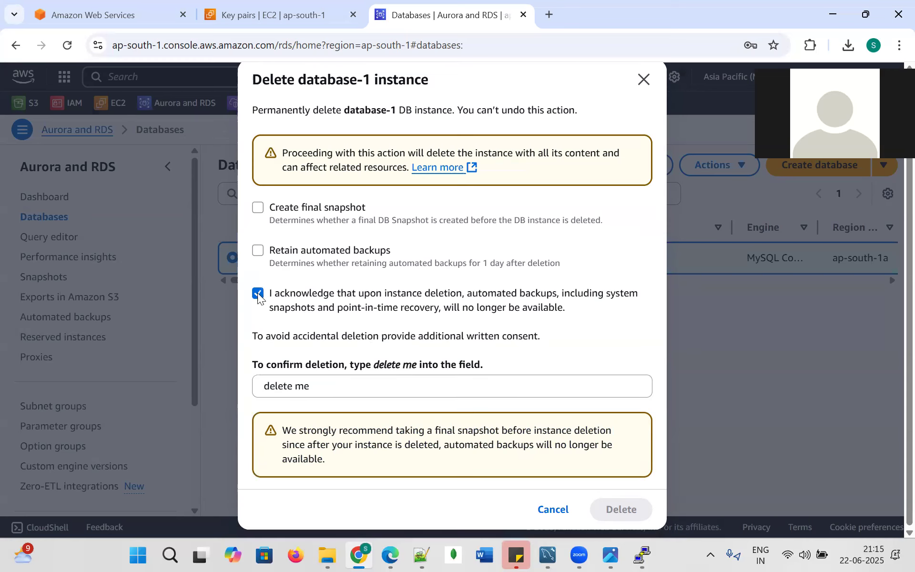
Retype 'delete me' cleanly in the confirmation field and delete database-1.
left_click(329, 385)
key("ctrl+a")
key("BackSpace")
type("delete me")
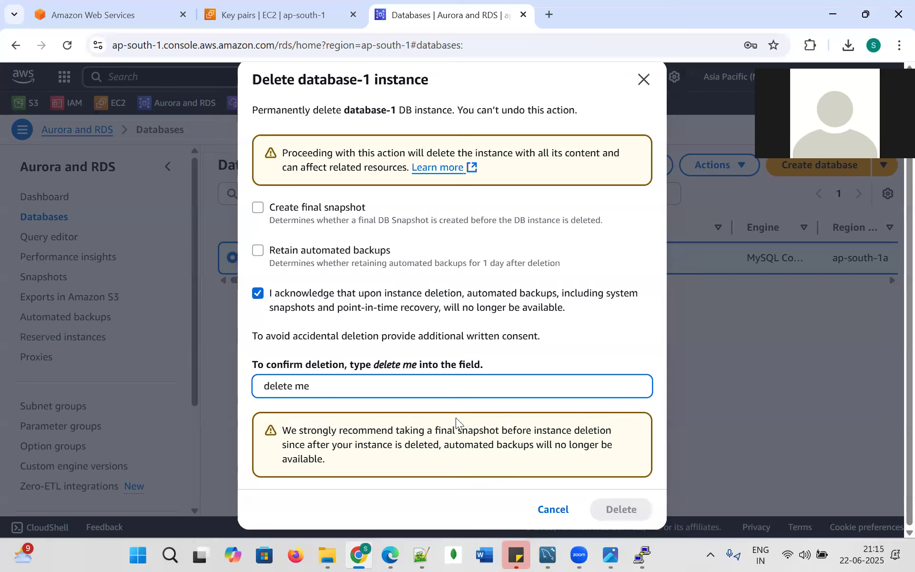
left_click(490, 419)
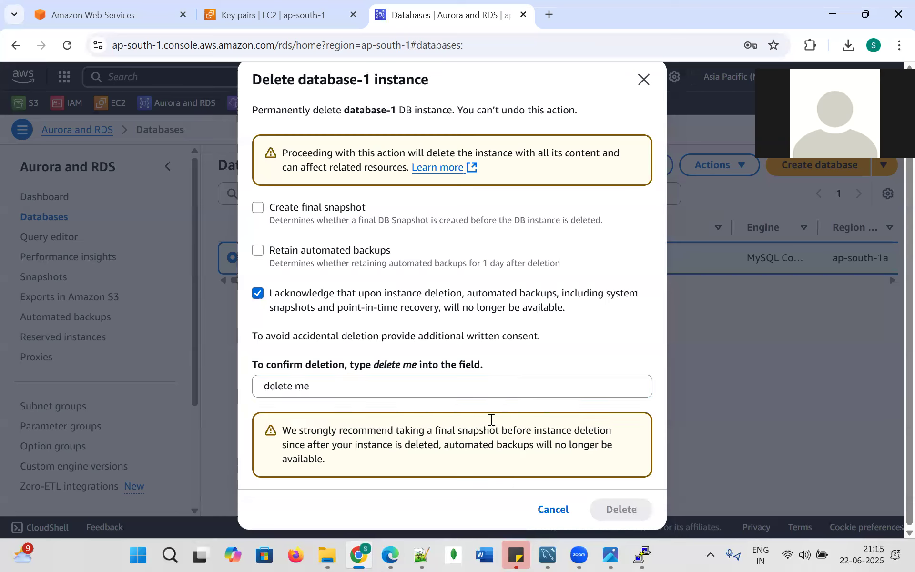
left_click(313, 390)
left_click(256, 383)
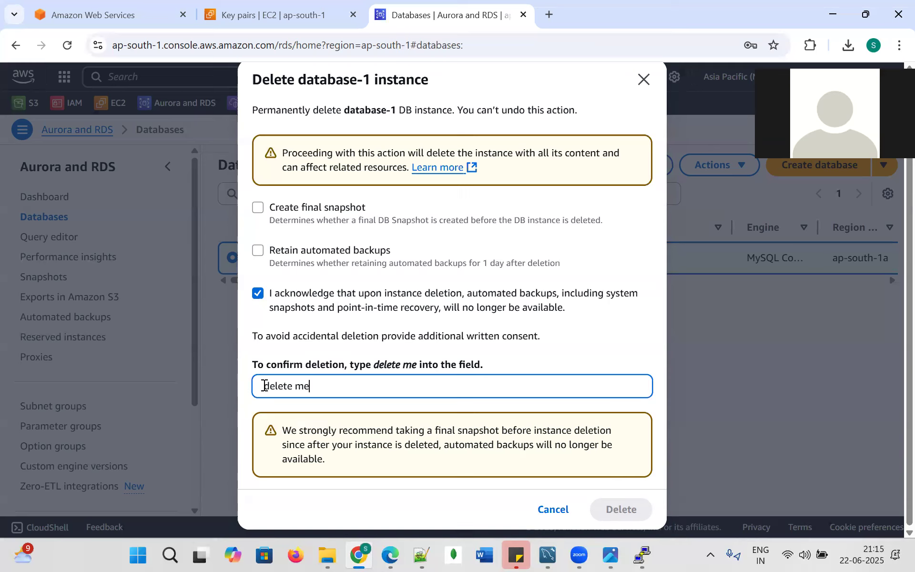
key("Delete")
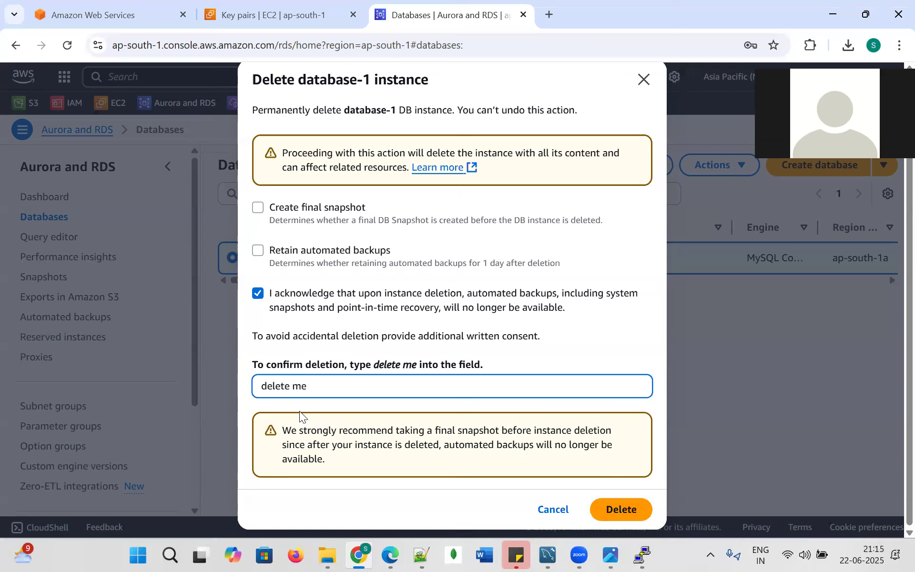
left_click_drag(317, 384, 250, 378)
left_click(622, 508)
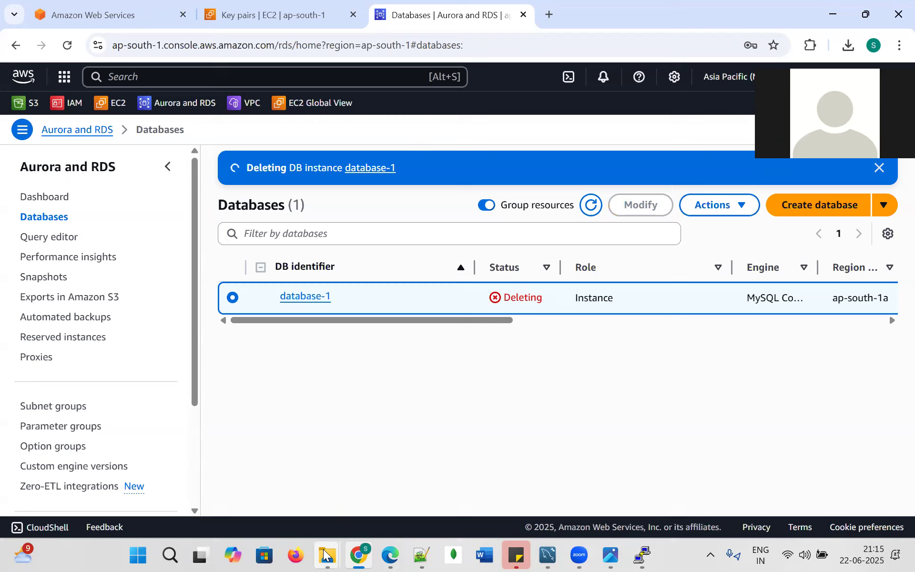
Open the aws_s3_to_snowflake_load_01 diagram image from the AWS_s3 folder.
mouse_move(328, 555)
left_click(236, 464)
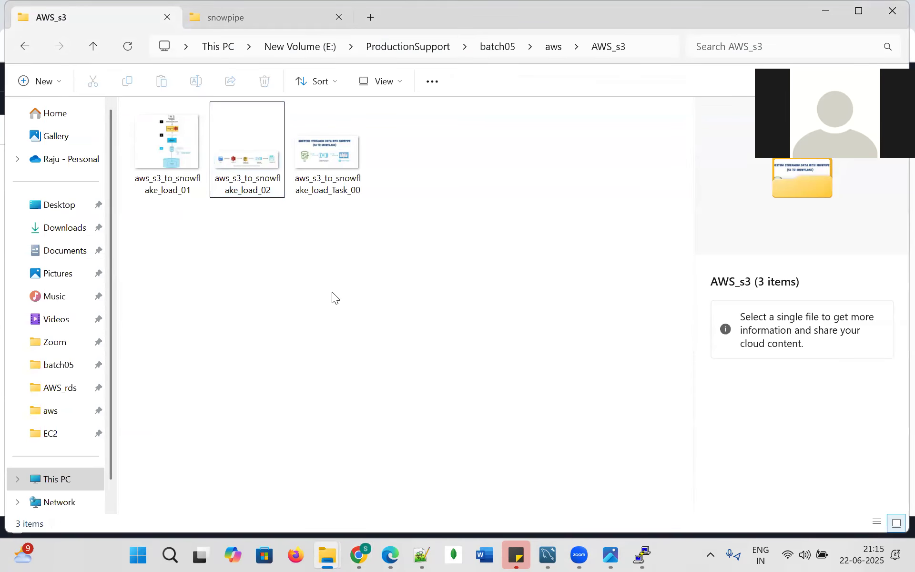
double_click(179, 131)
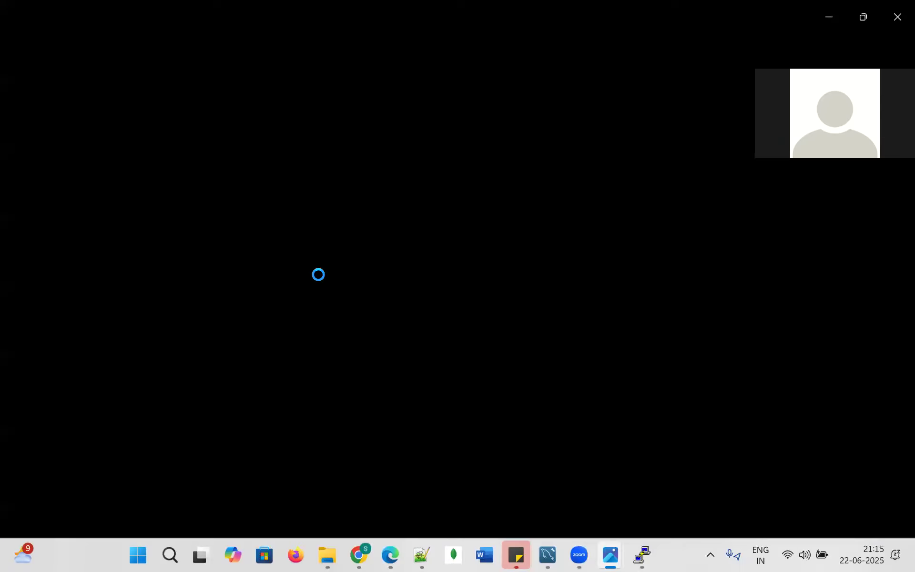